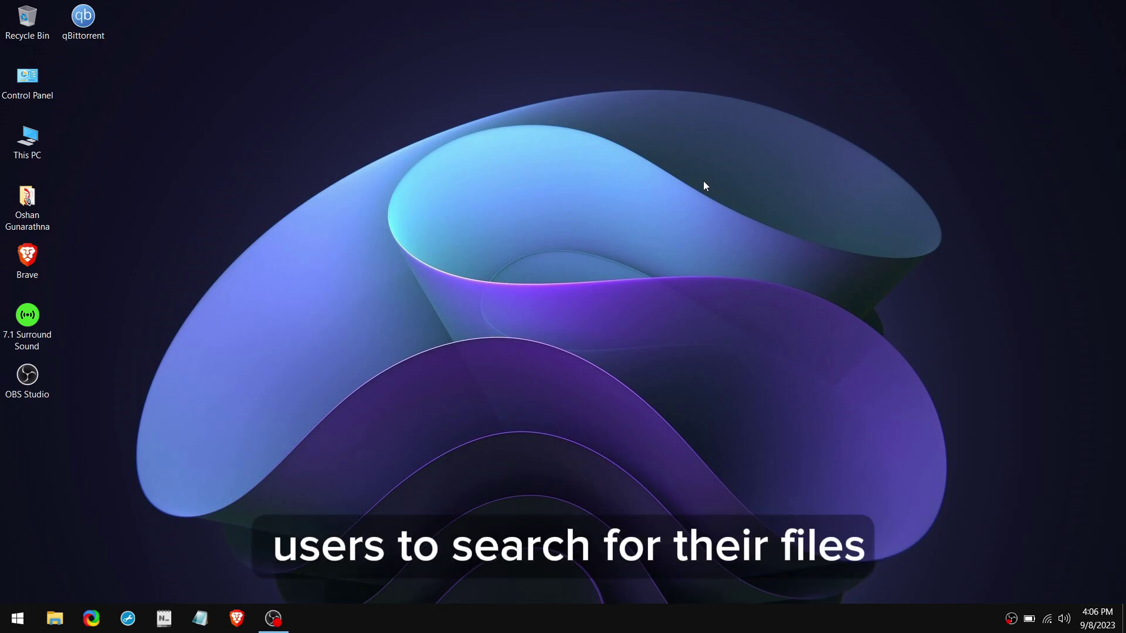
Search Start for 'system', then open This PC and Local Disk (C:) properties
{"action": "key", "text": "super"}
{"action": "type", "text": "system"}
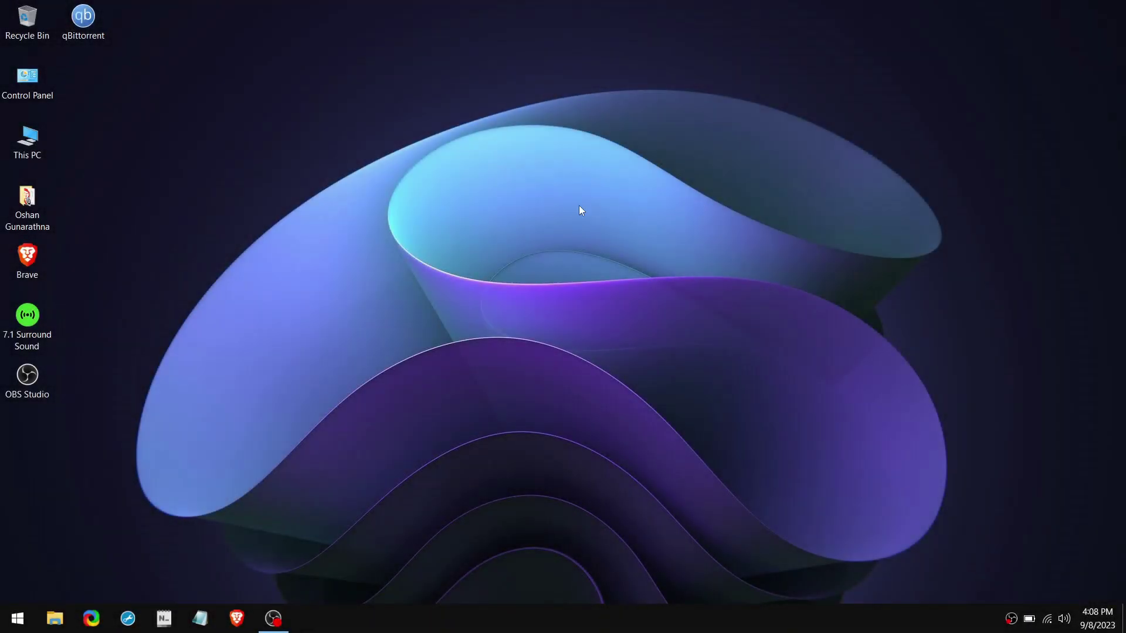
{"action": "double_click", "coordinate": [27, 144]}
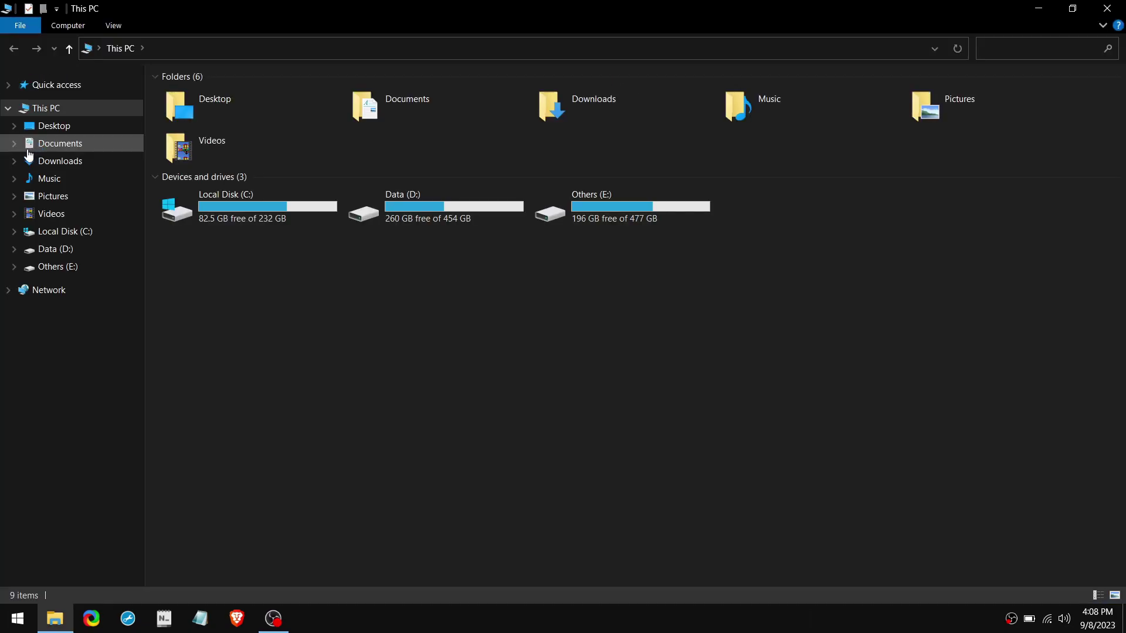
{"action": "left_click", "coordinate": [264, 218]}
{"action": "right_click", "coordinate": [276, 213]}
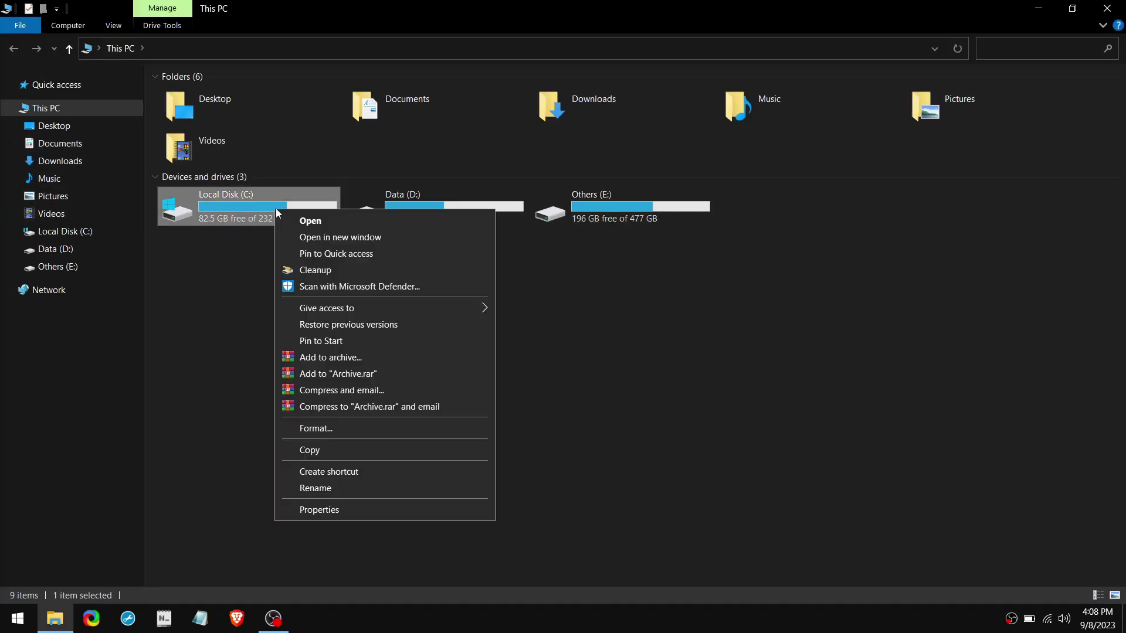
{"action": "left_click", "coordinate": [336, 508]}
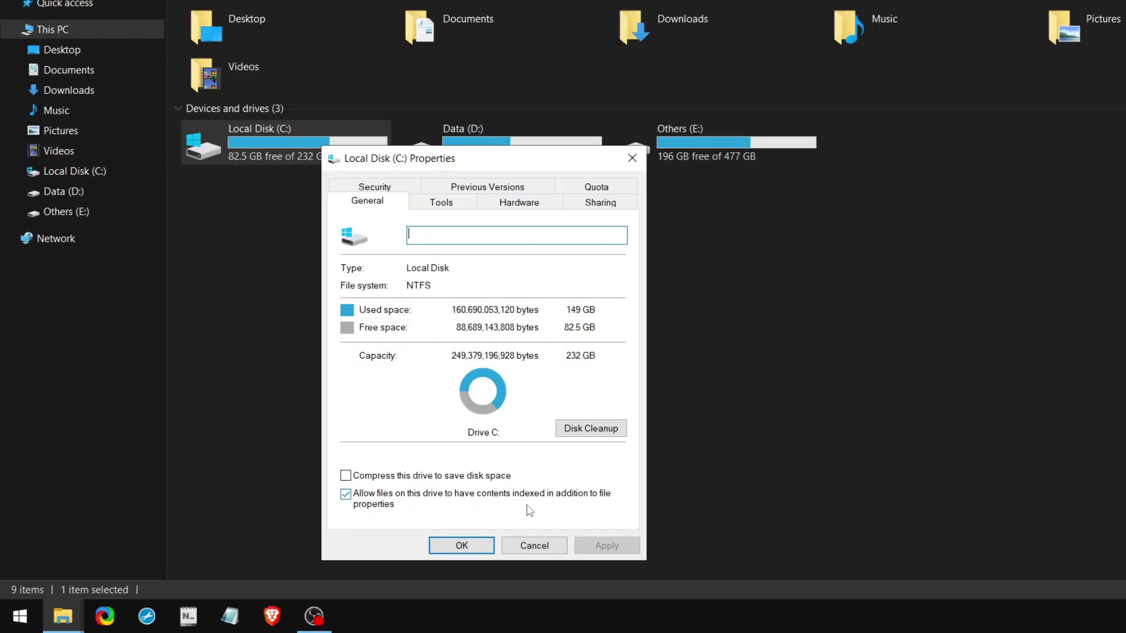
Turn off content indexing for C: and all its subfolders and files, ignoring locked files
{"action": "left_click", "coordinate": [364, 495]}
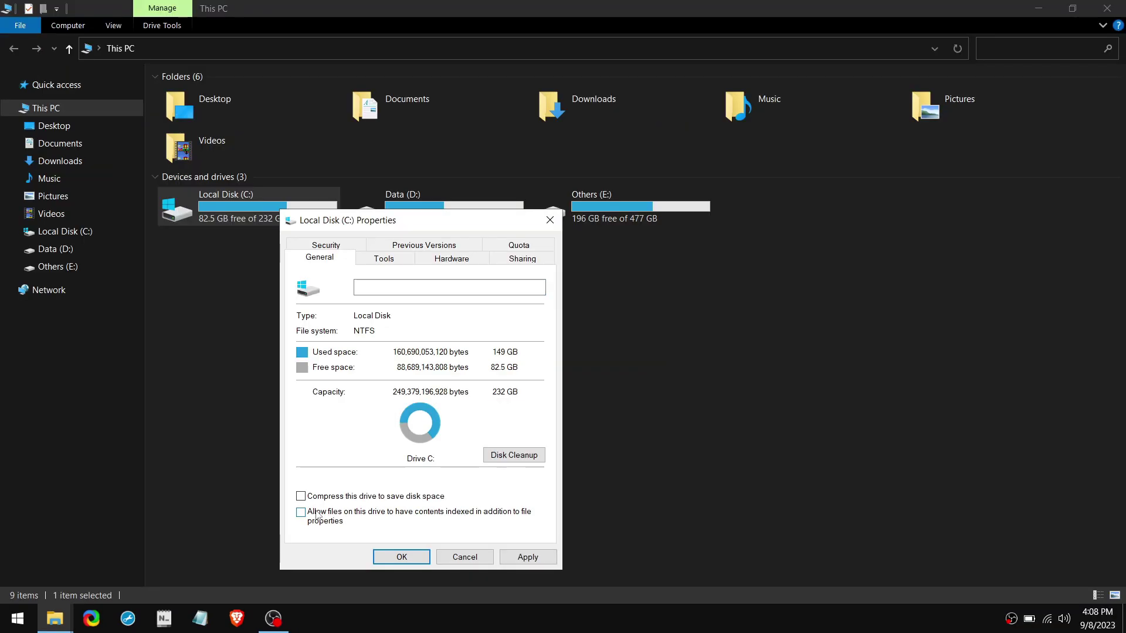
{"action": "left_click", "coordinate": [528, 557]}
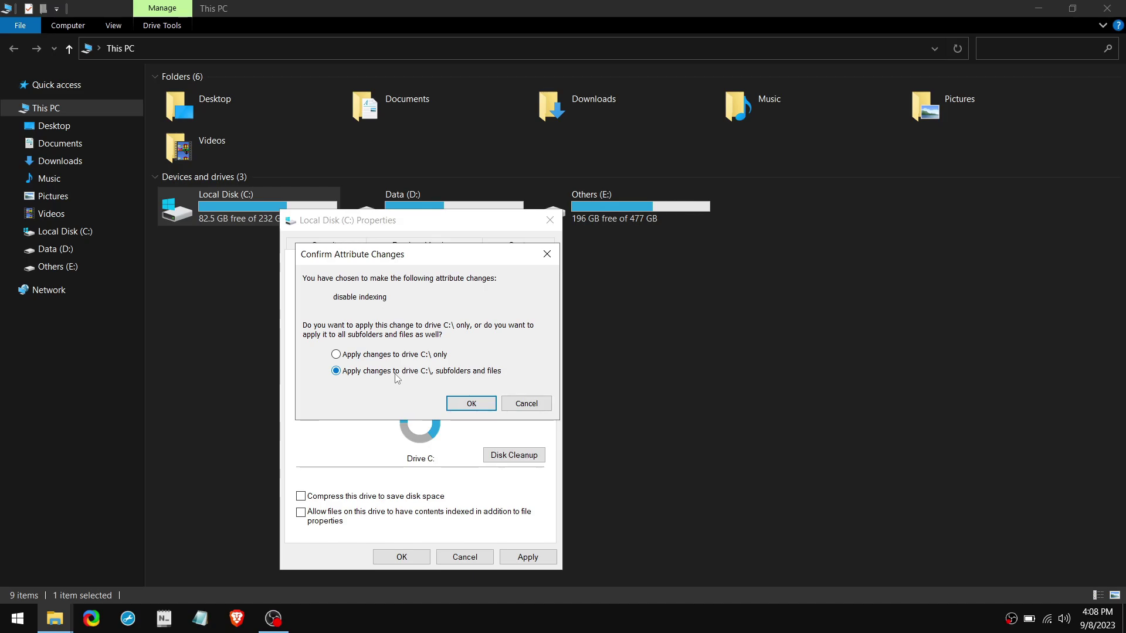
{"action": "left_click", "coordinate": [472, 404]}
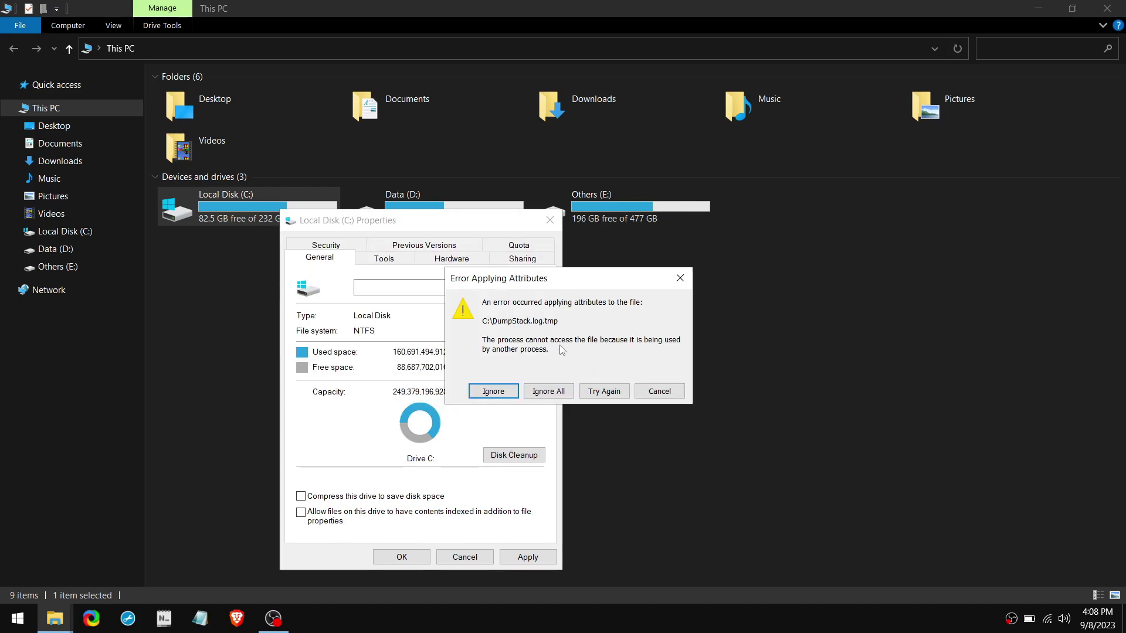
{"action": "left_click", "coordinate": [550, 392]}
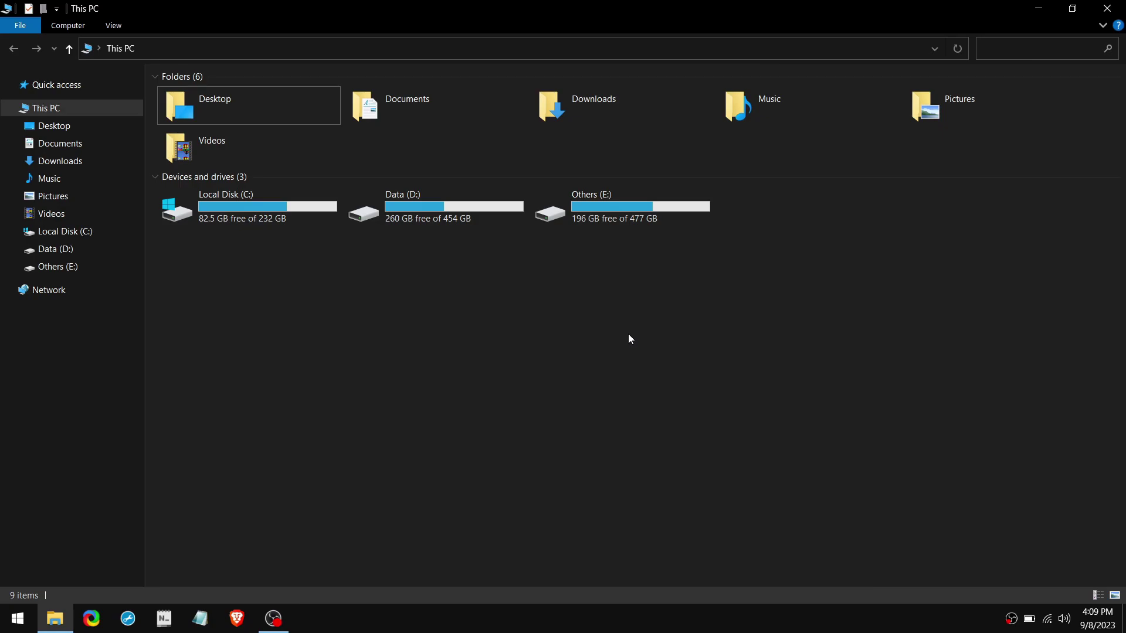
Open the properties of the Data (D:) drive
{"action": "left_click", "coordinate": [516, 218]}
{"action": "right_click", "coordinate": [465, 217]}
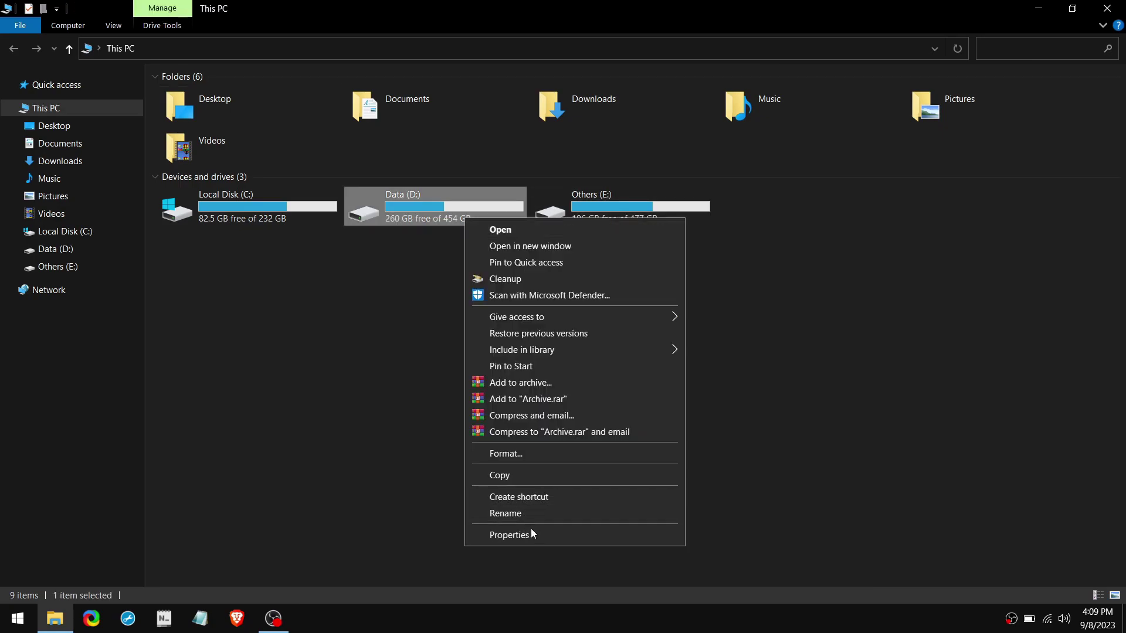
{"action": "left_click", "coordinate": [530, 529]}
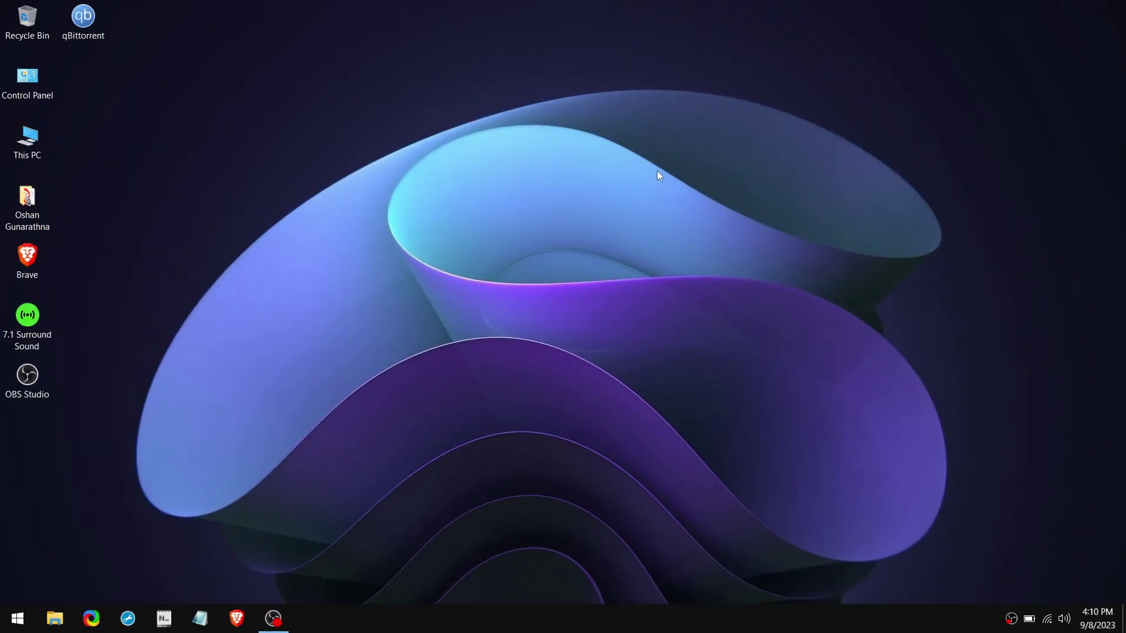
Launch the Services console by running services.msc
{"action": "right_click", "coordinate": [17, 618]}
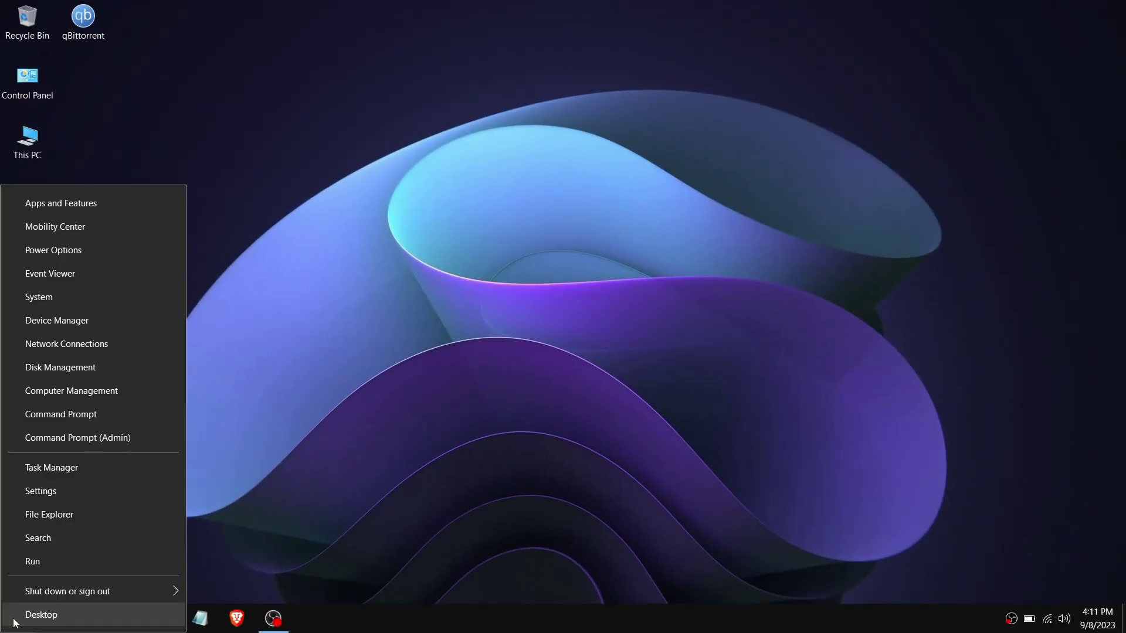
{"action": "left_click", "coordinate": [55, 564]}
{"action": "type", "text": "ser"}
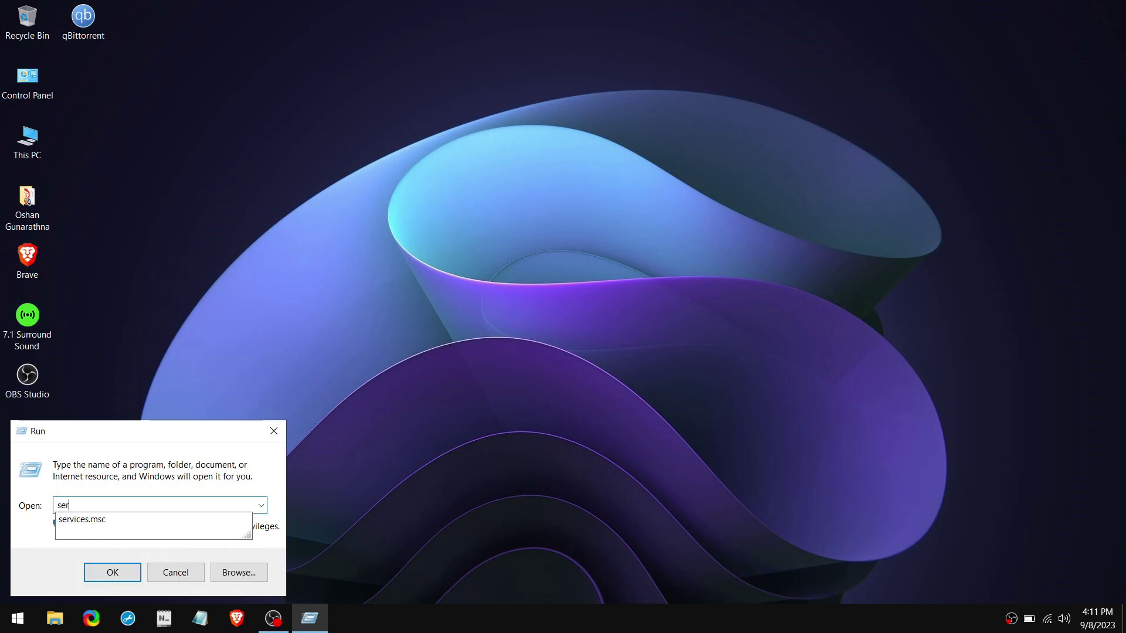
{"action": "left_click", "coordinate": [143, 519]}
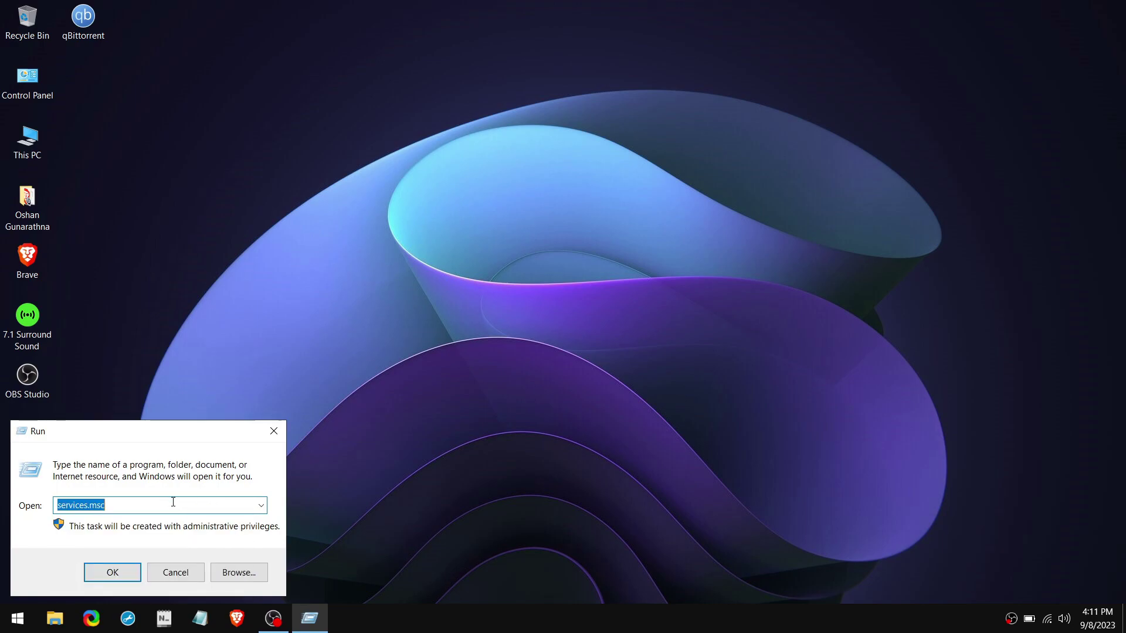
{"action": "left_click", "coordinate": [131, 575]}
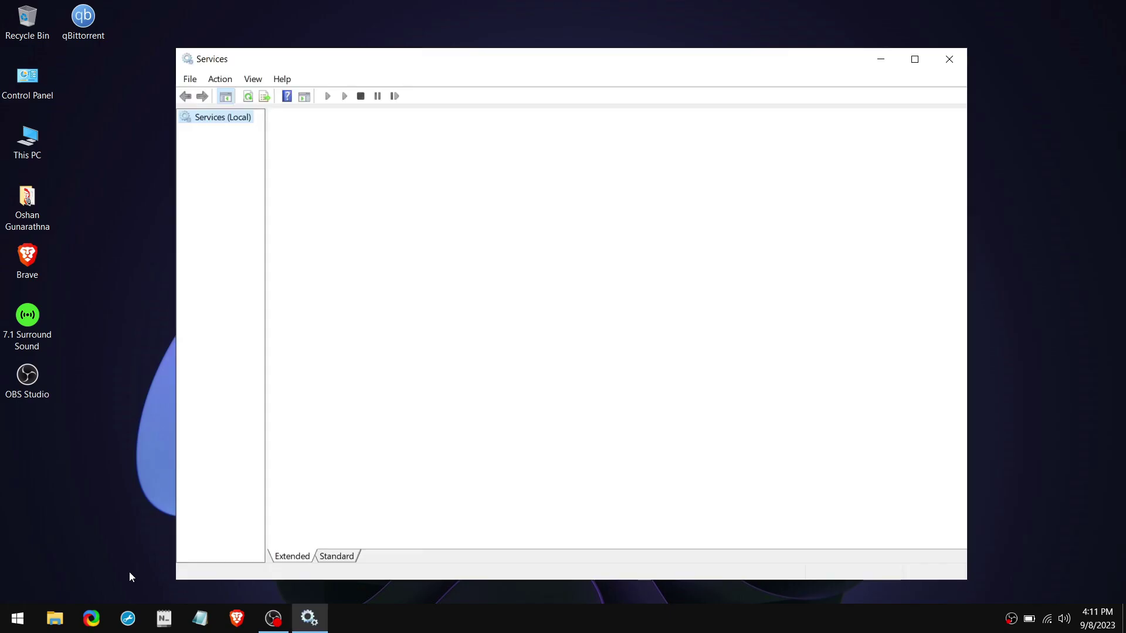
Stop the Windows Search service and set its startup type to Disabled
{"action": "left_click", "coordinate": [522, 266]}
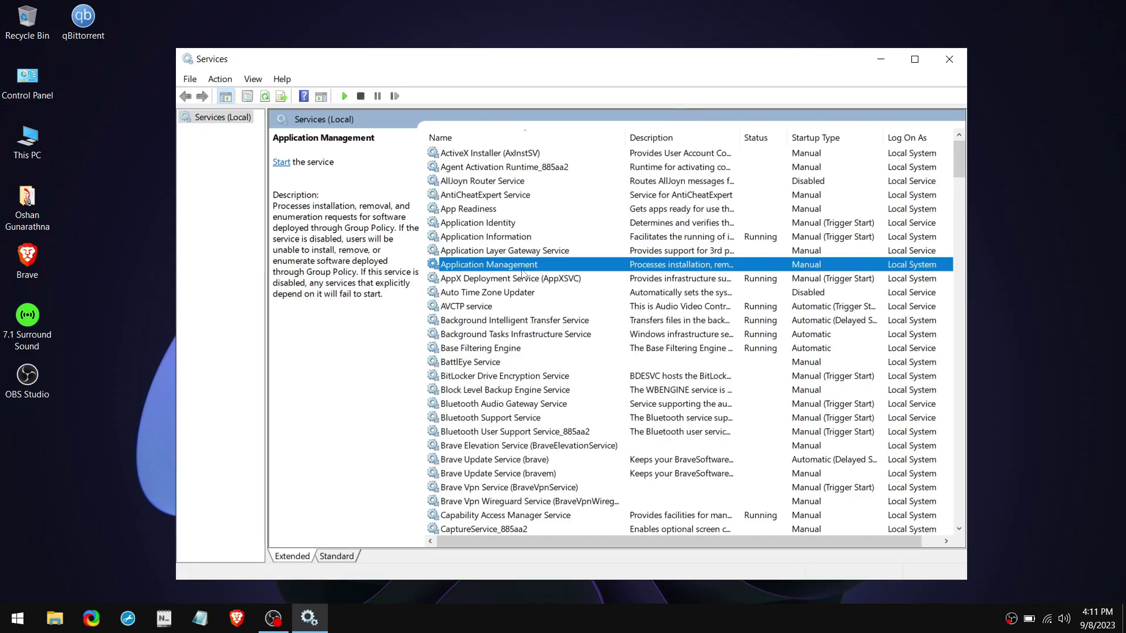
{"action": "key", "text": "w"}
{"action": "scroll", "coordinate": [523, 274], "scroll_direction": "down", "scroll_amount": 7}
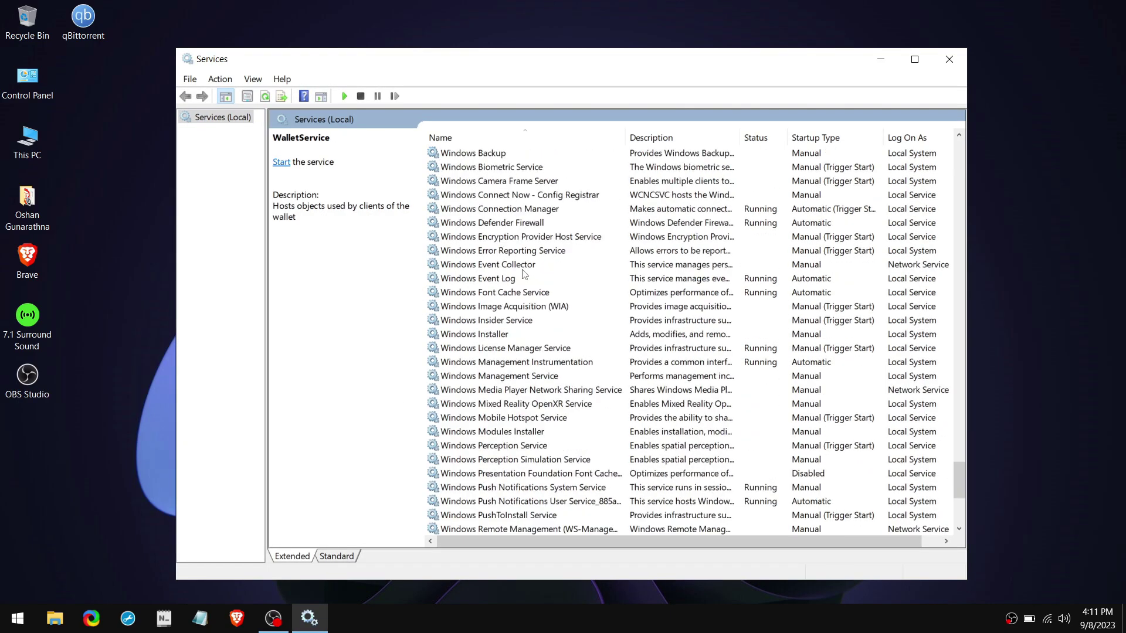
{"action": "left_click", "coordinate": [509, 376]}
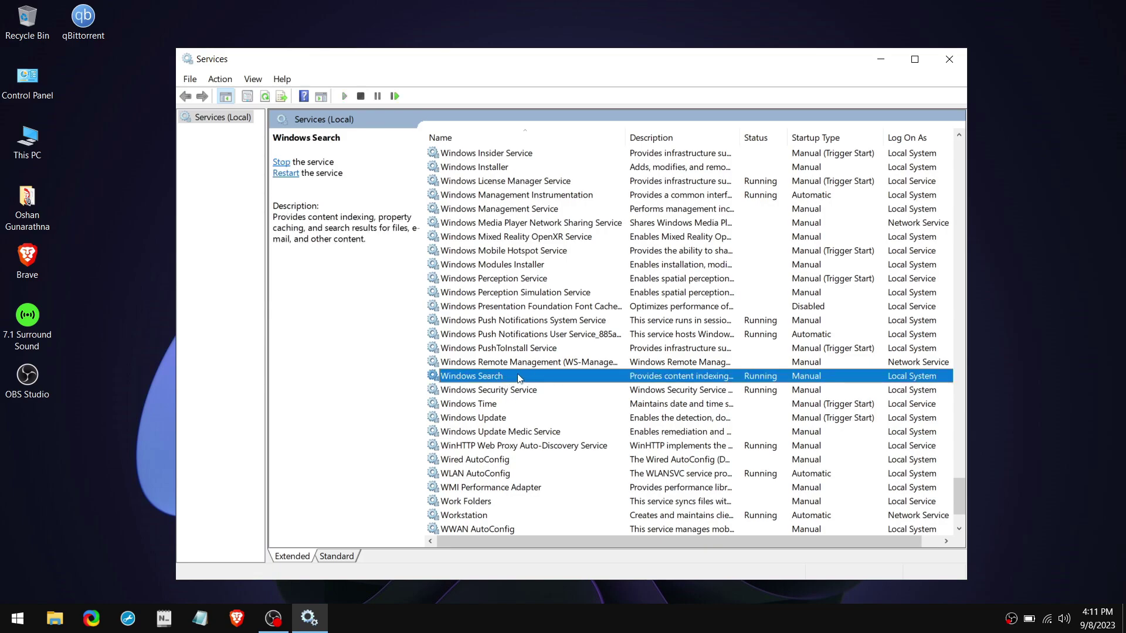
{"action": "double_click", "coordinate": [517, 377]}
{"action": "left_click", "coordinate": [544, 380]}
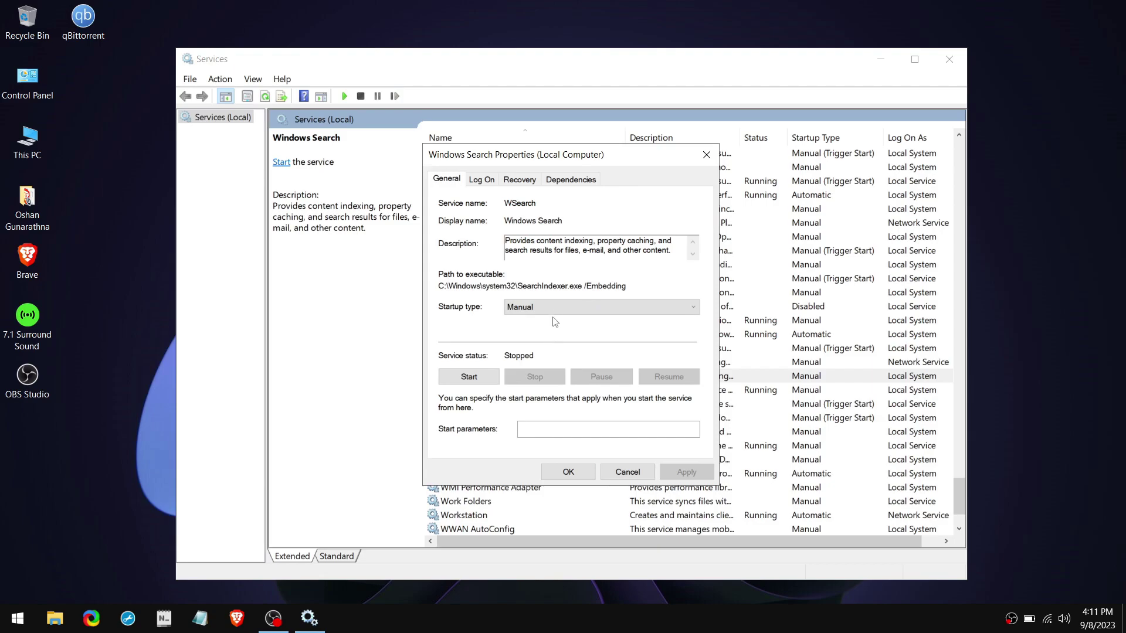
{"action": "left_click", "coordinate": [557, 309]}
{"action": "left_click", "coordinate": [542, 348]}
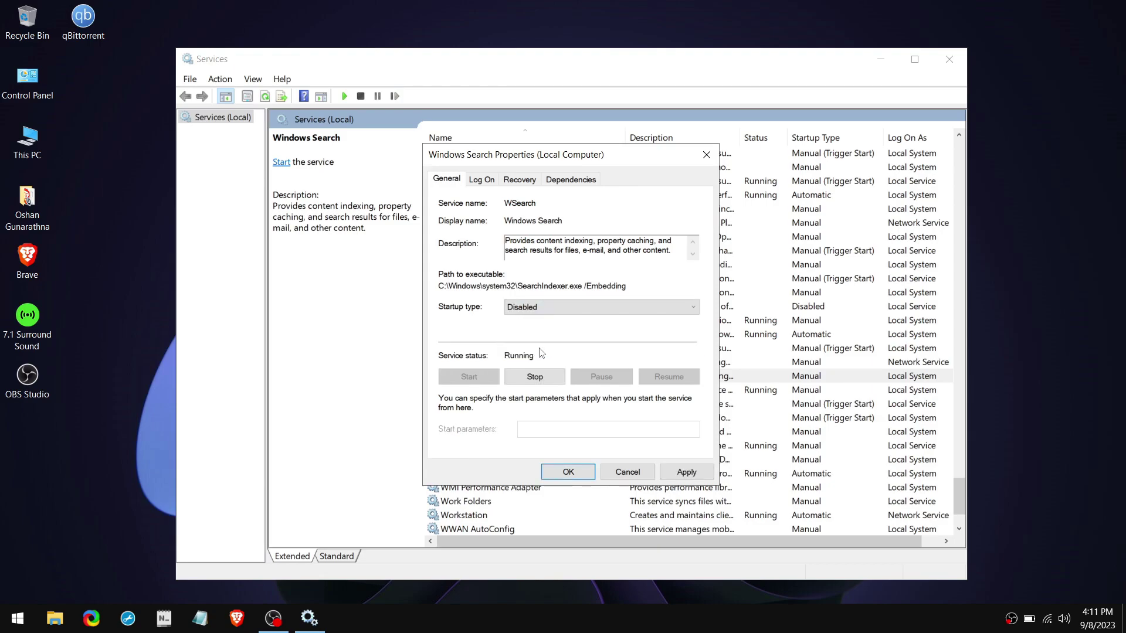
{"action": "left_click", "coordinate": [689, 476]}
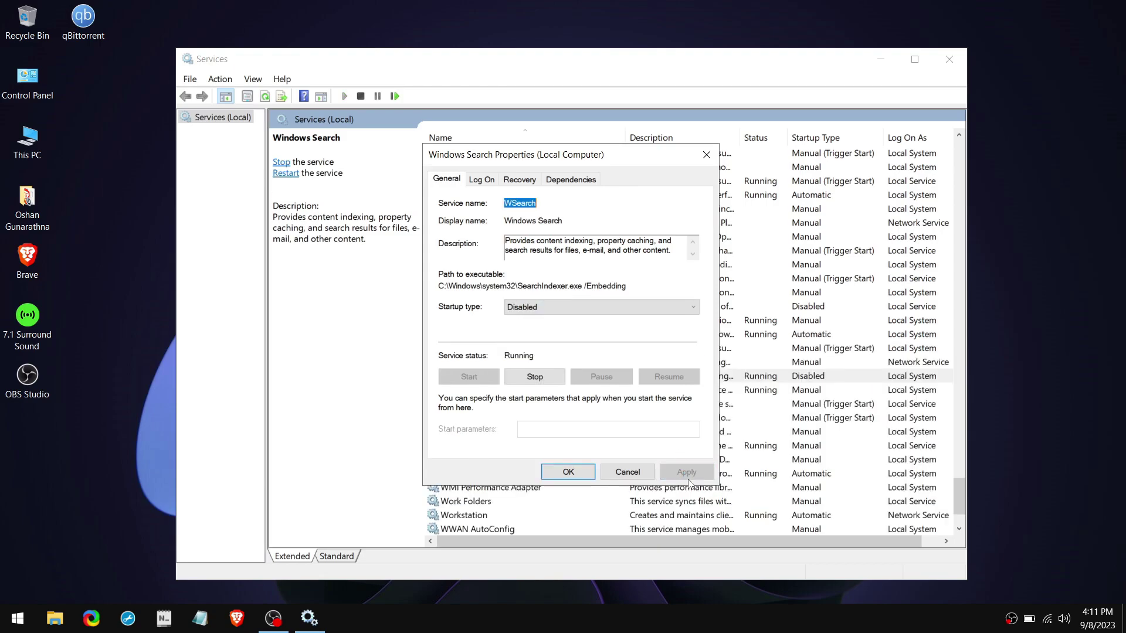
{"action": "left_click", "coordinate": [568, 472]}
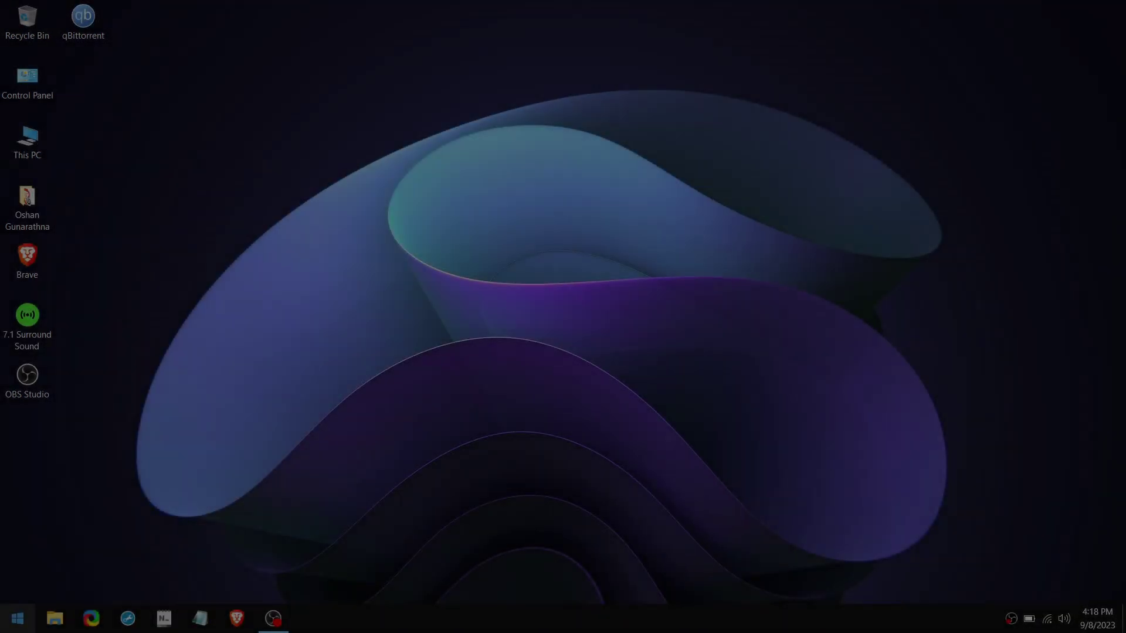
Search the Start menu for 'sys'
{"action": "key", "text": "super"}
{"action": "type", "text": "sys"}
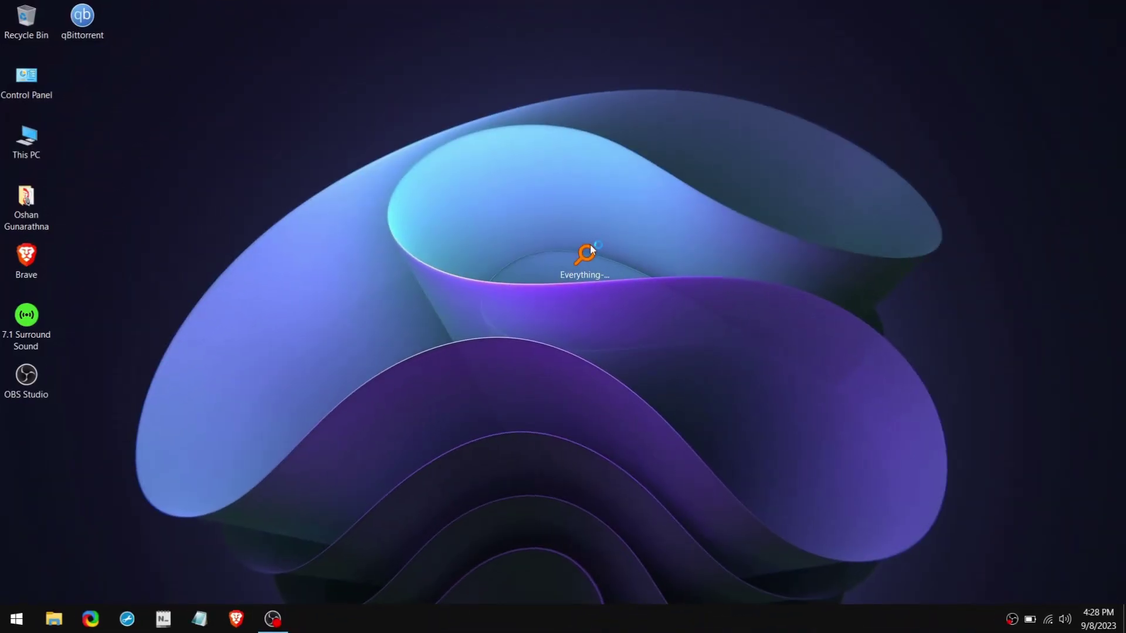
Install Everything in English with default folder and settings, then launch it
{"action": "double_click", "coordinate": [590, 246]}
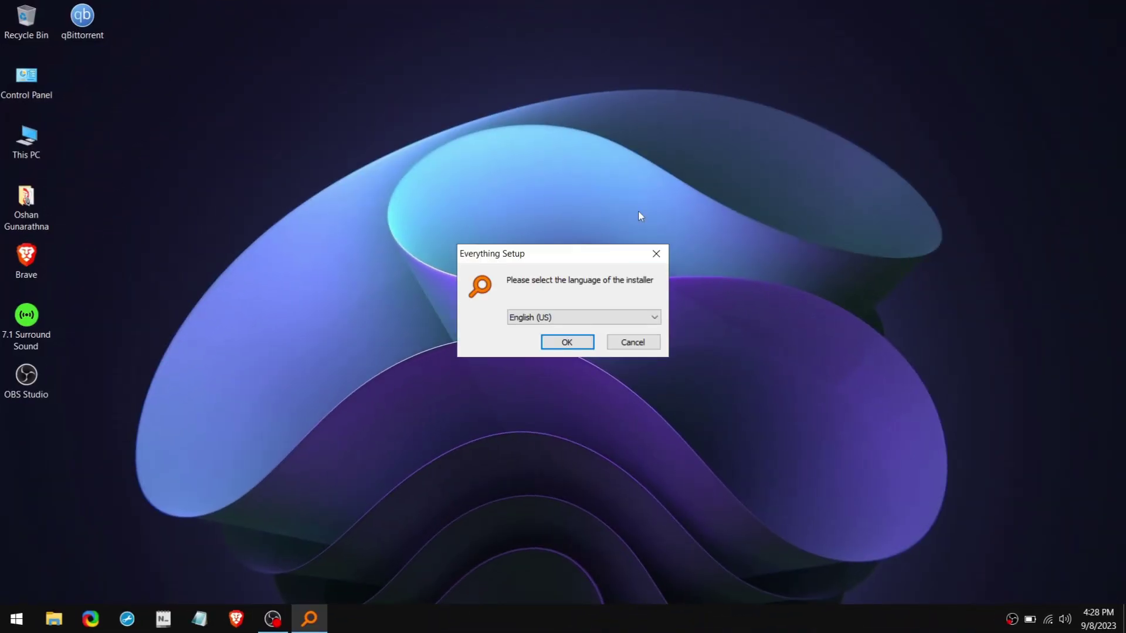
{"action": "left_click", "coordinate": [567, 344]}
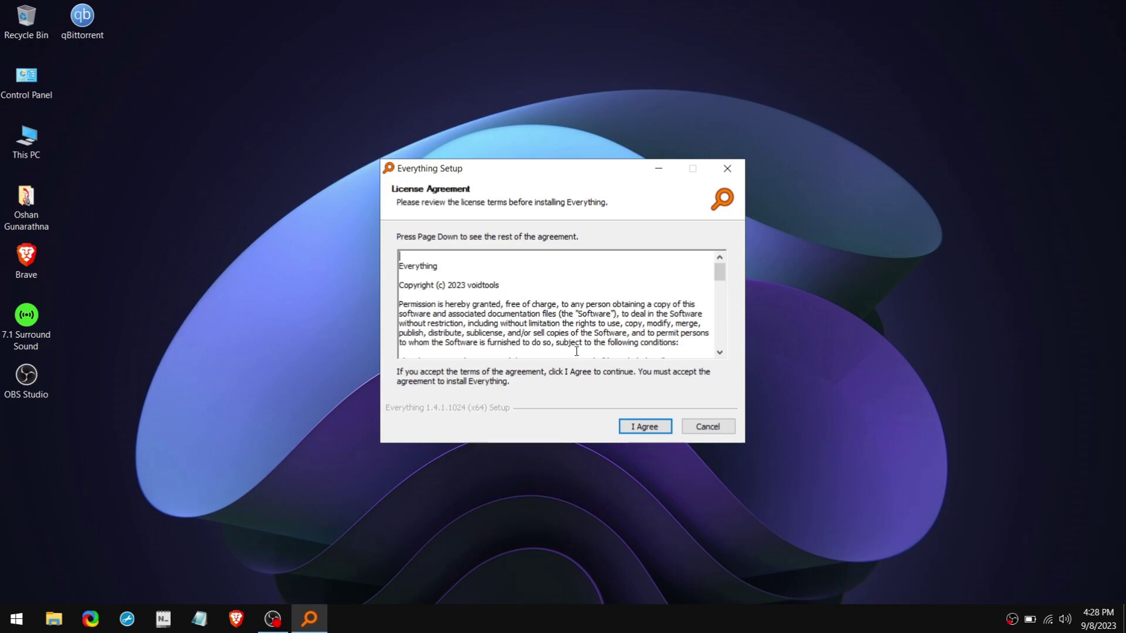
{"action": "left_click", "coordinate": [651, 428]}
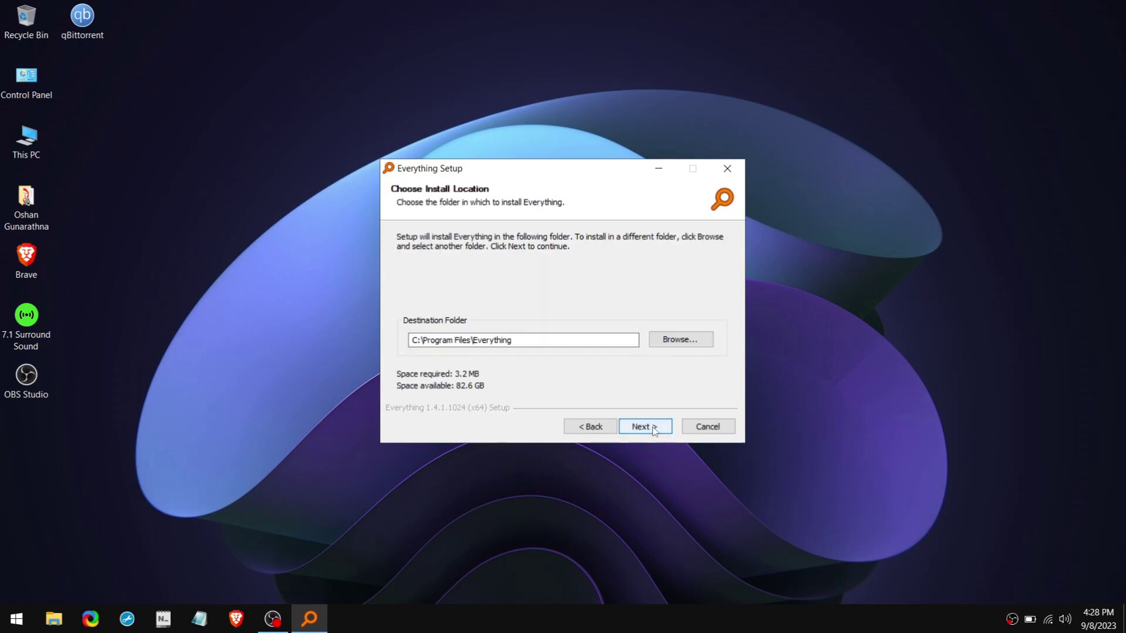
{"action": "left_click", "coordinate": [654, 431]}
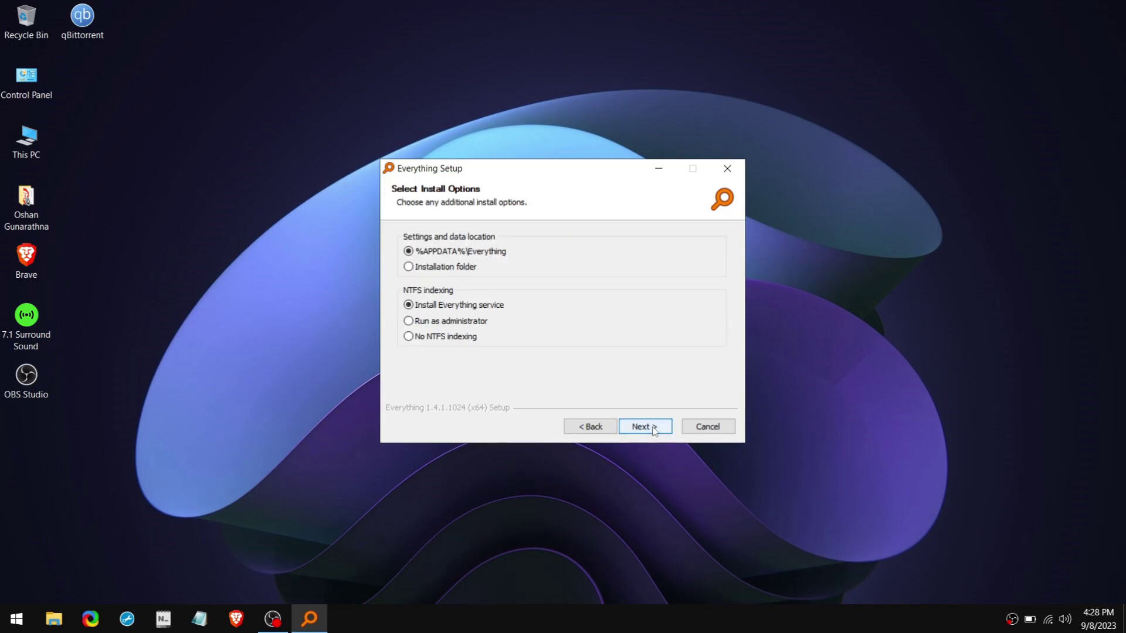
{"action": "left_click", "coordinate": [654, 431]}
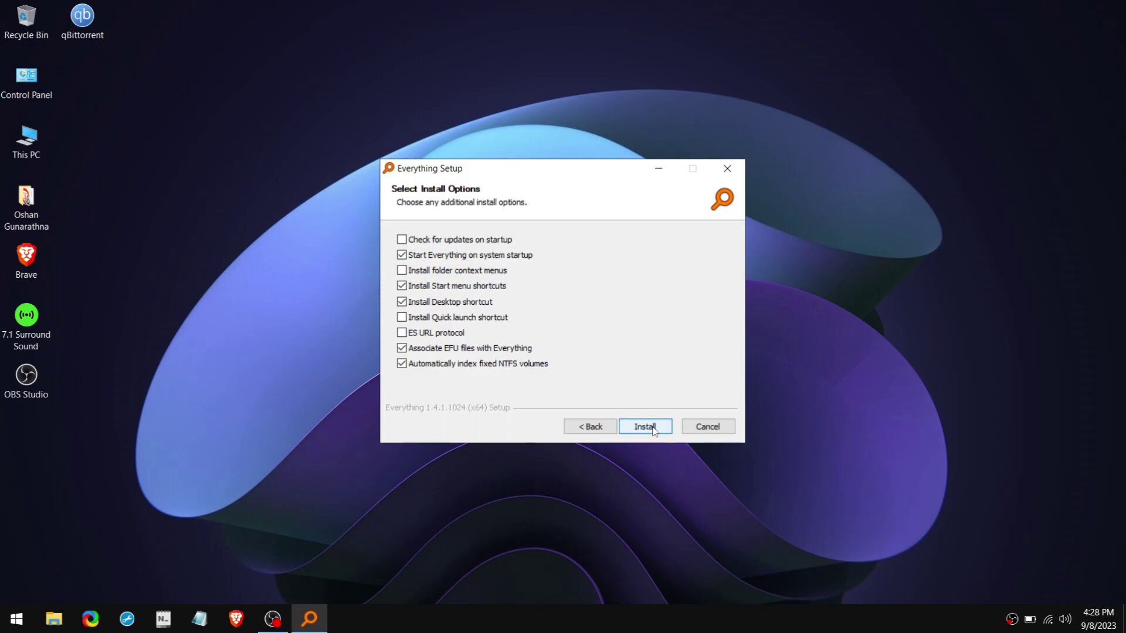
{"action": "left_click", "coordinate": [652, 428]}
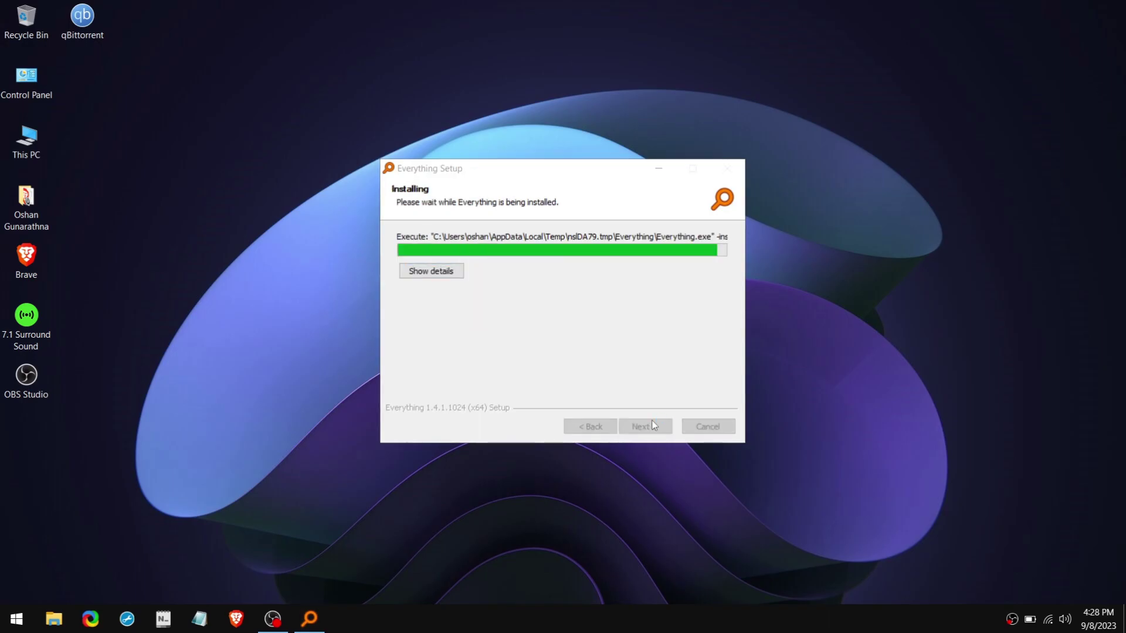
{"action": "left_click", "coordinate": [652, 423]}
{"action": "left_click", "coordinate": [652, 423]}
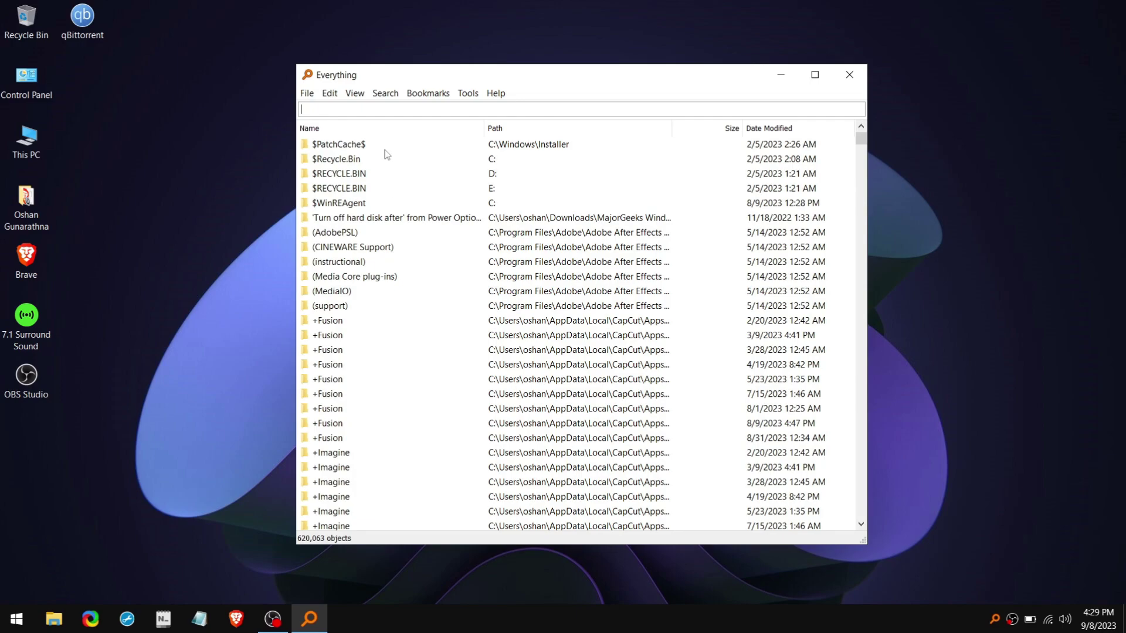
Try an Everything search for 'the maze ru', then clear the query
{"action": "scroll", "coordinate": [385, 156], "scroll_direction": "down", "scroll_amount": 7}
{"action": "scroll", "coordinate": [385, 155], "scroll_direction": "up", "scroll_amount": 8}
{"action": "type", "text": "the"}
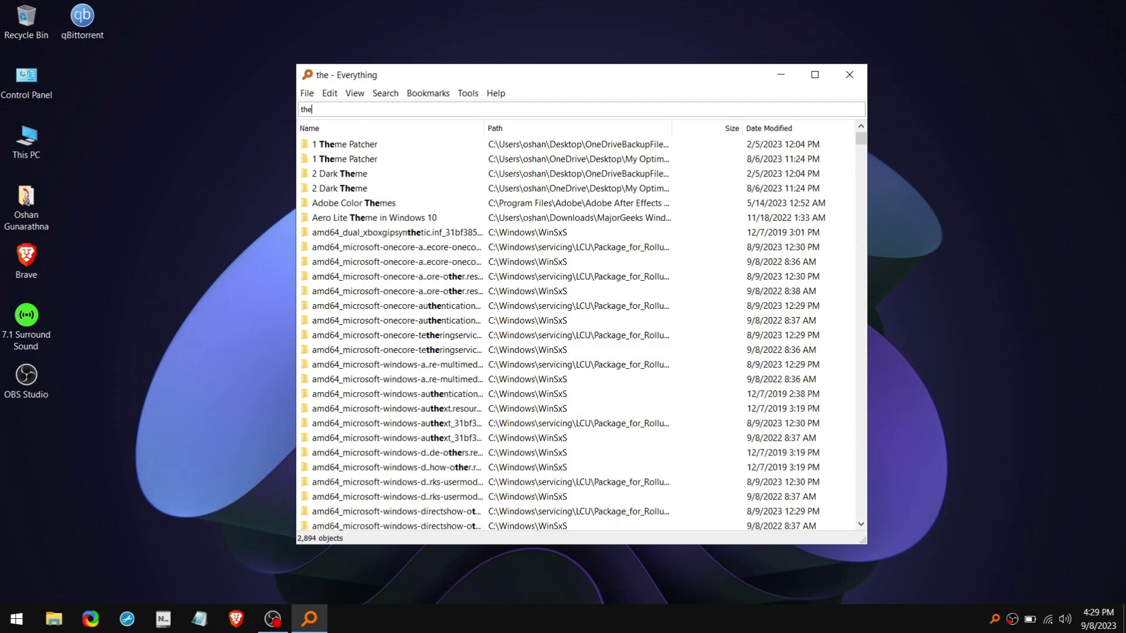
{"action": "type", "text": " maze ru"}
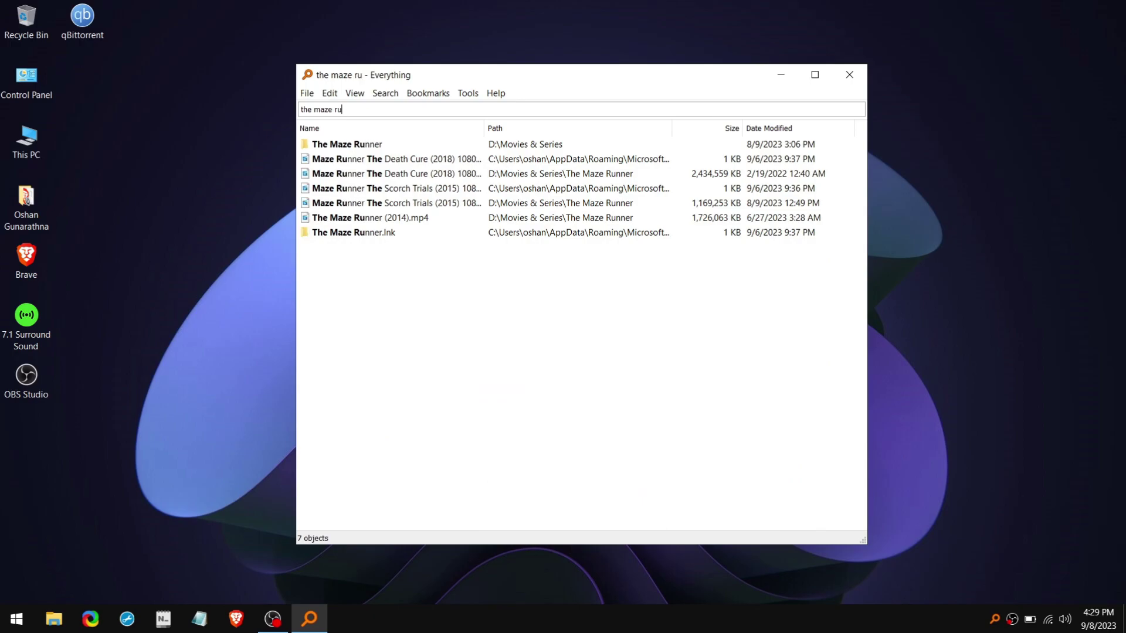
{"action": "key", "text": "ctrl+a"}
{"action": "key", "text": "BackSpace"}
Open Task Manager and expand the Everything process entry
{"action": "right_click", "coordinate": [695, 619]}
{"action": "left_click", "coordinate": [740, 561]}
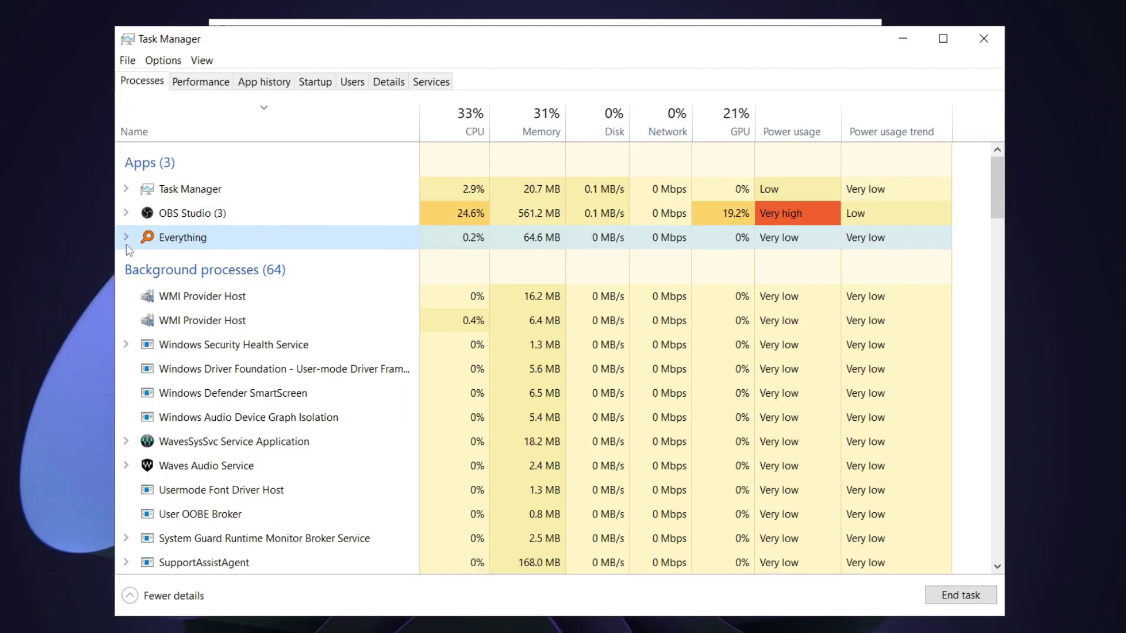
{"action": "left_click", "coordinate": [126, 237]}
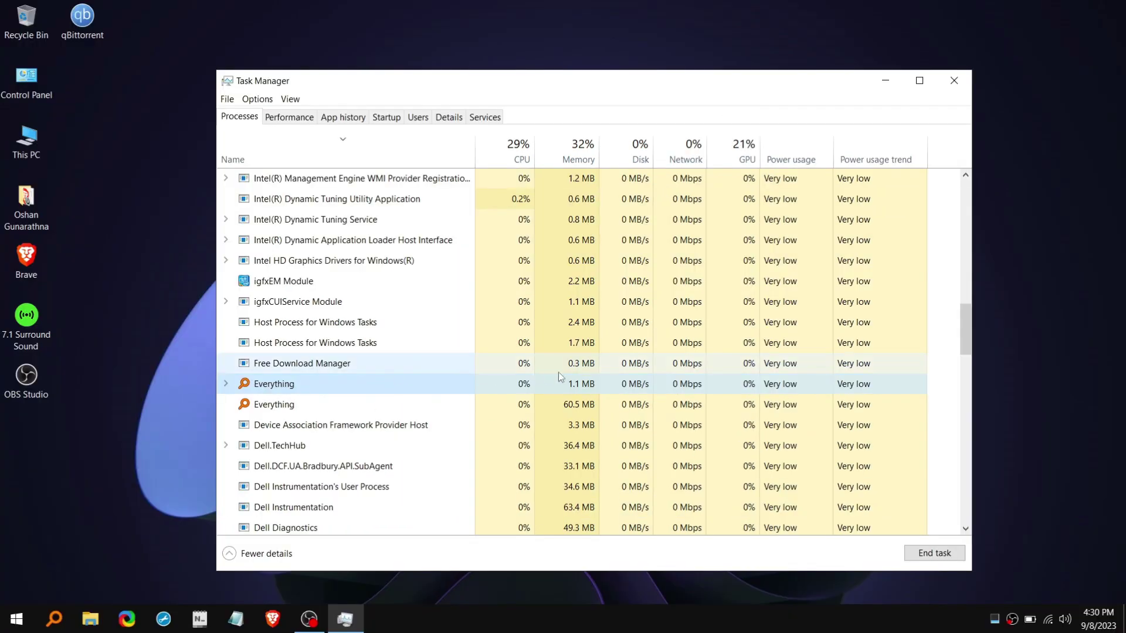
Pin Everything to the taskbar as the first icon and close its search window
{"action": "left_click", "coordinate": [226, 384]}
{"action": "left_click", "coordinate": [226, 384]}
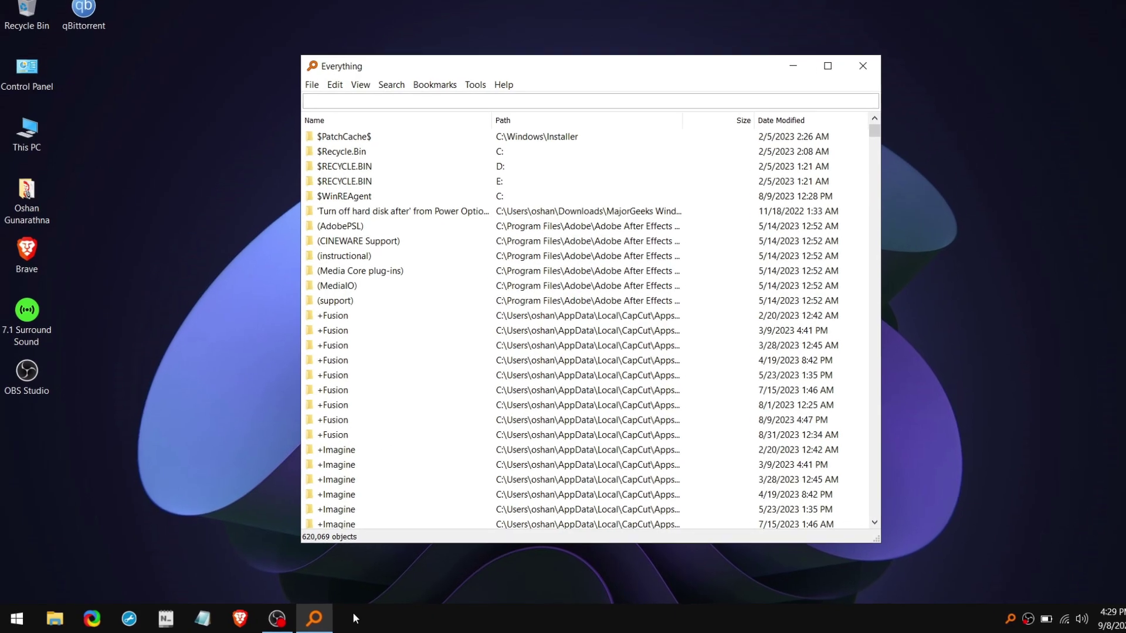
{"action": "right_click", "coordinate": [312, 613]}
{"action": "left_click", "coordinate": [374, 551]}
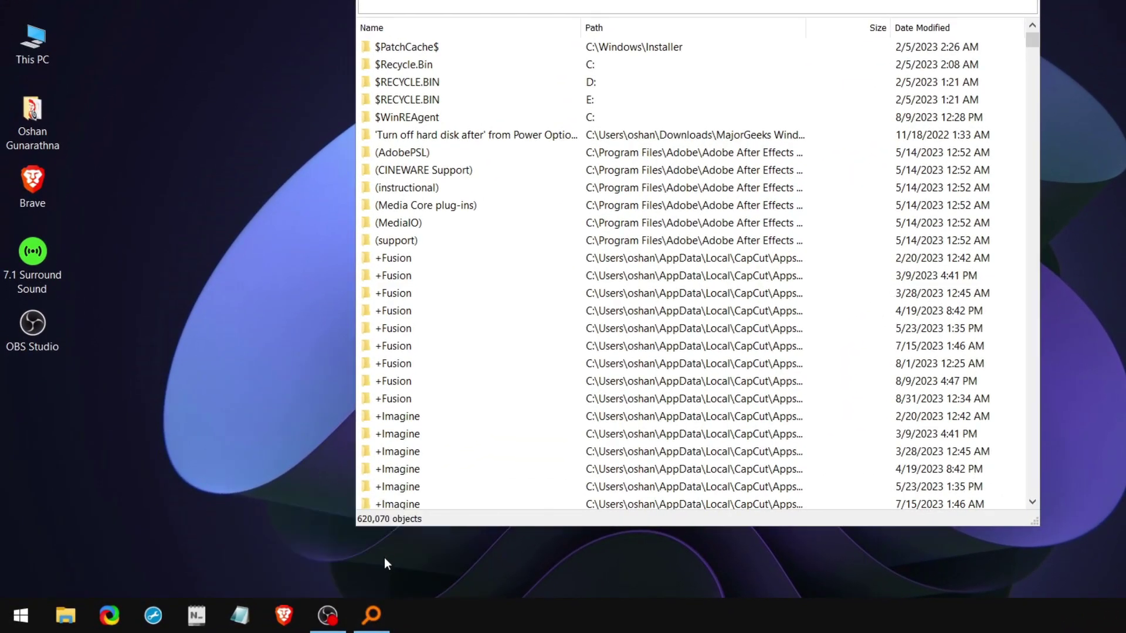
{"action": "left_click_drag", "start_coordinate": [365, 615], "coordinate": [48, 619]}
{"action": "key", "text": "Escape"}
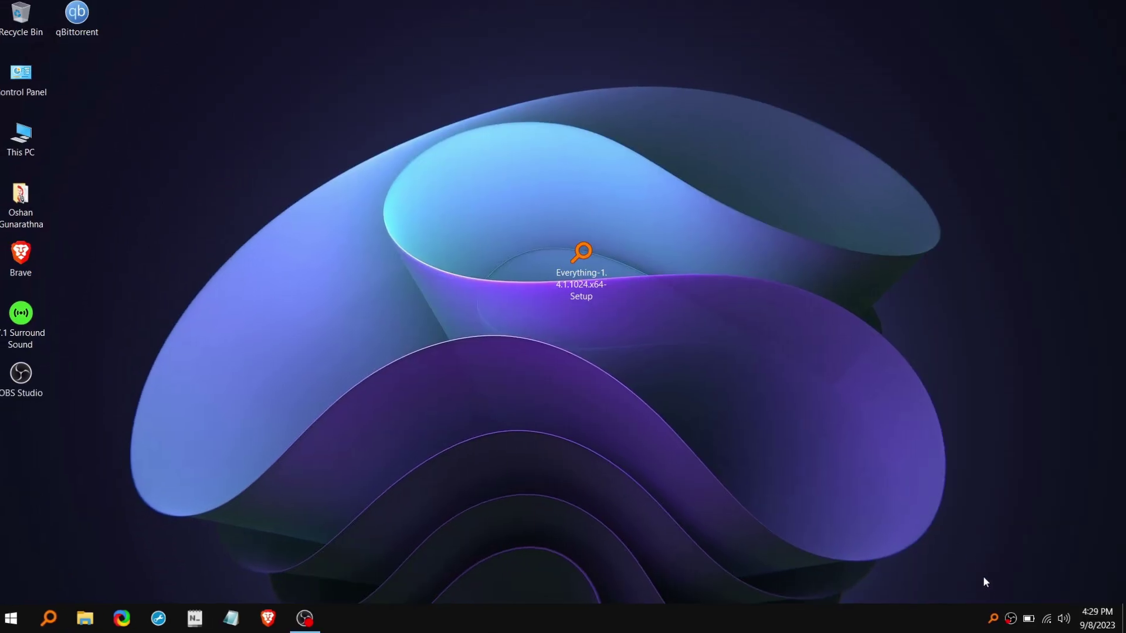
Turn off 'Show tray icon' in Everything's UI options and save
{"action": "right_click", "coordinate": [993, 619]}
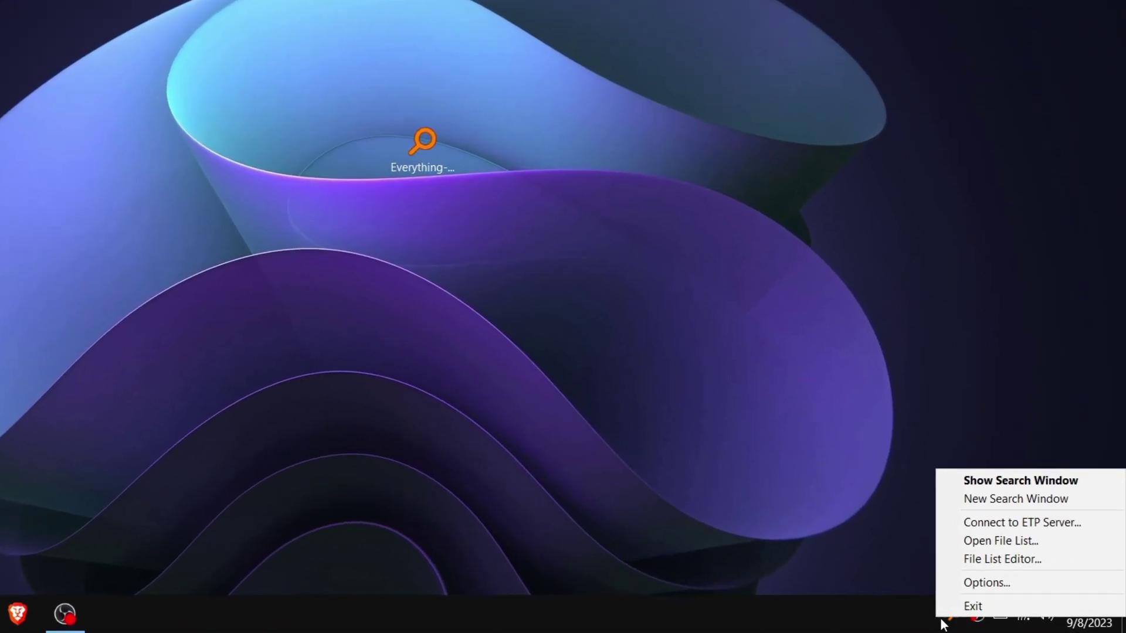
{"action": "left_click", "coordinate": [986, 581]}
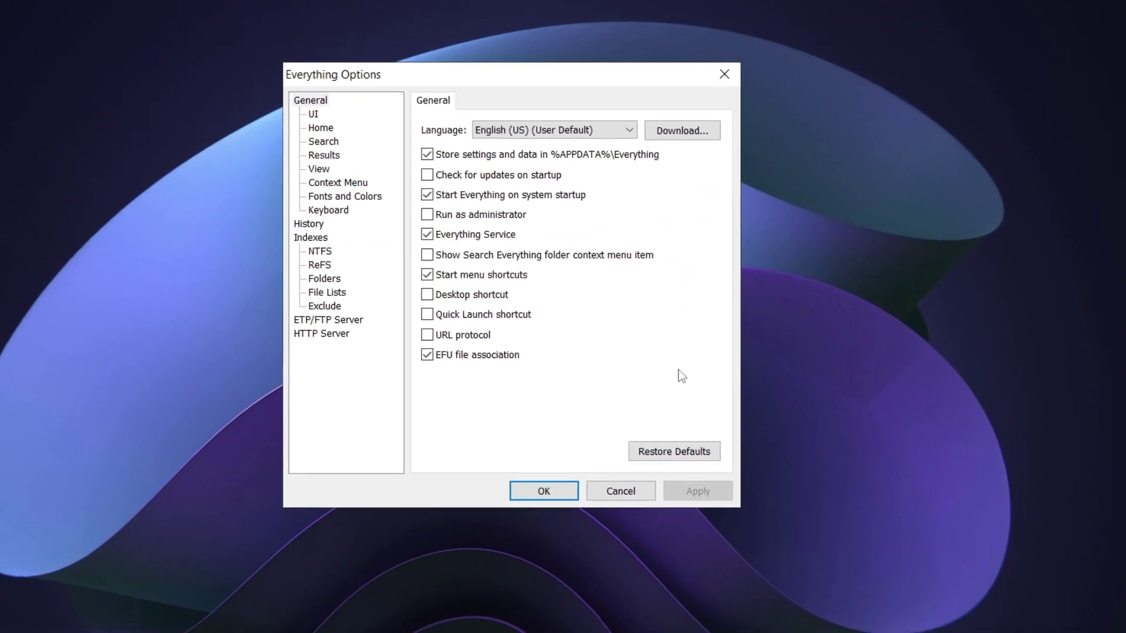
{"action": "left_click", "coordinate": [343, 138]}
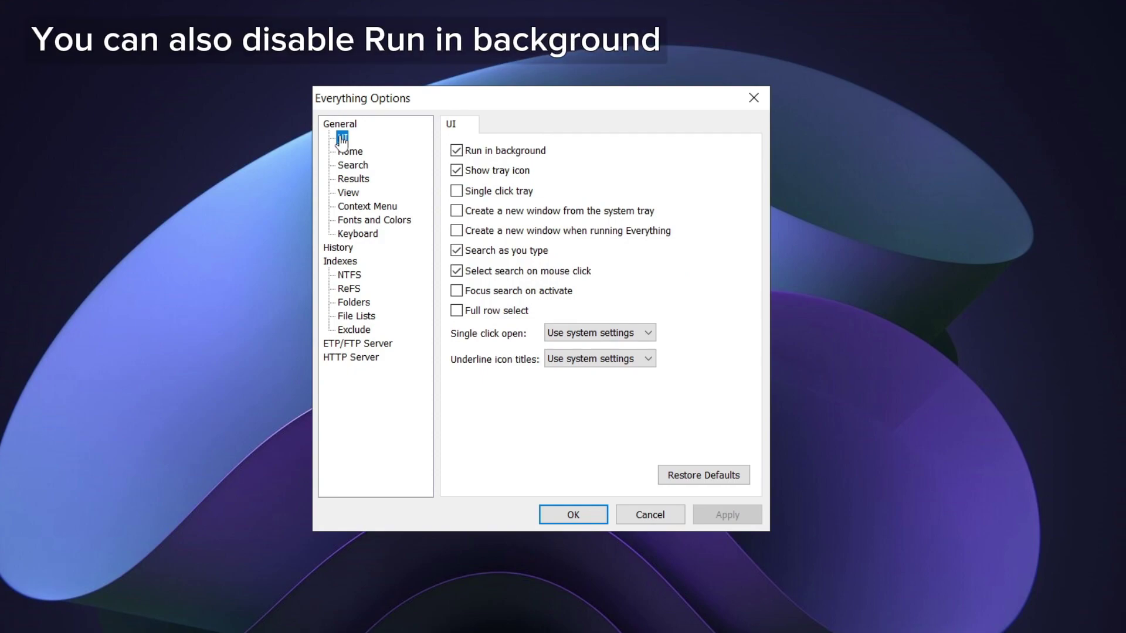
{"action": "left_click", "coordinate": [507, 170]}
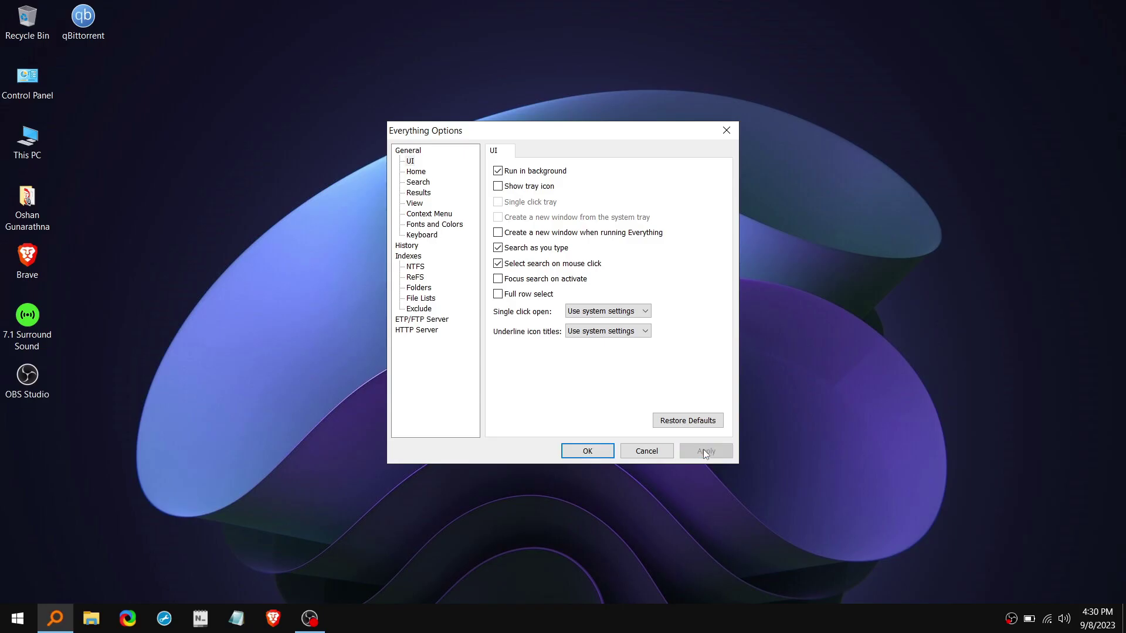
{"action": "left_click", "coordinate": [727, 514]}
{"action": "left_click", "coordinate": [572, 515]}
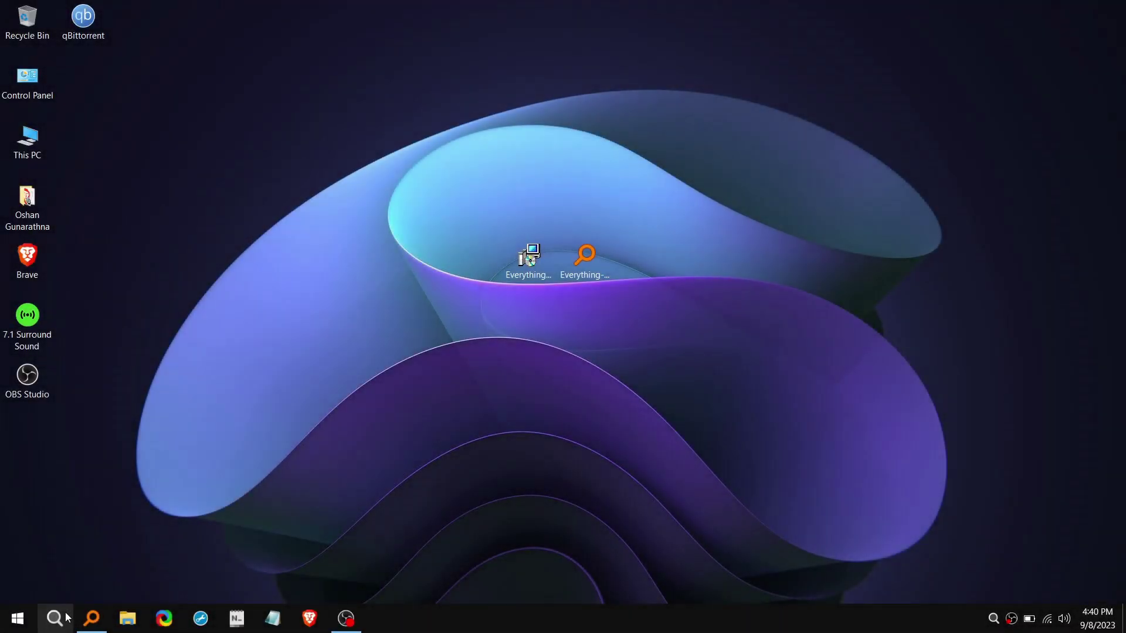
Browse results in the EverythingToolbar search panel, then open Task Manager with Ctrl+Shift+Esc
{"action": "left_click", "coordinate": [67, 617]}
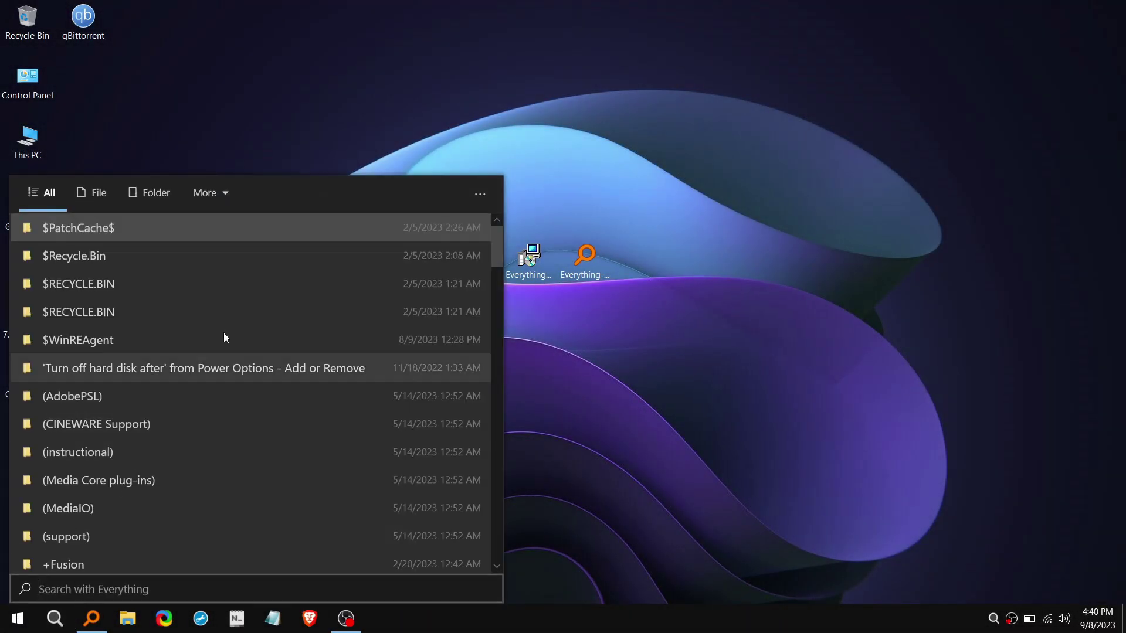
{"action": "scroll", "coordinate": [371, 344], "scroll_direction": "down", "scroll_amount": 5}
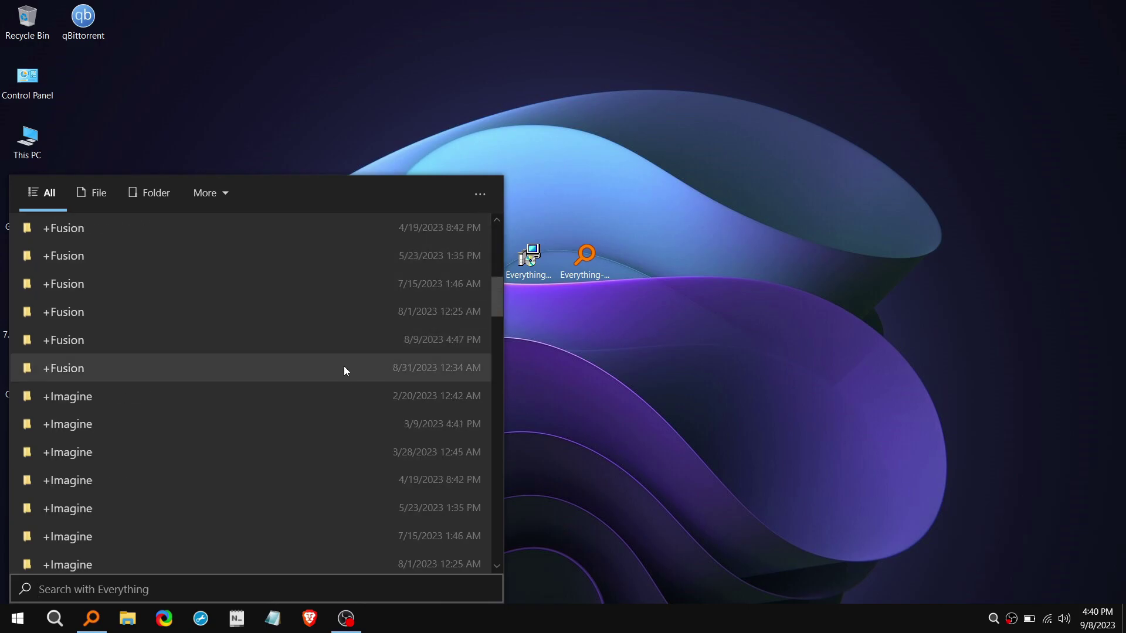
{"action": "scroll", "coordinate": [293, 328], "scroll_direction": "up", "scroll_amount": 5}
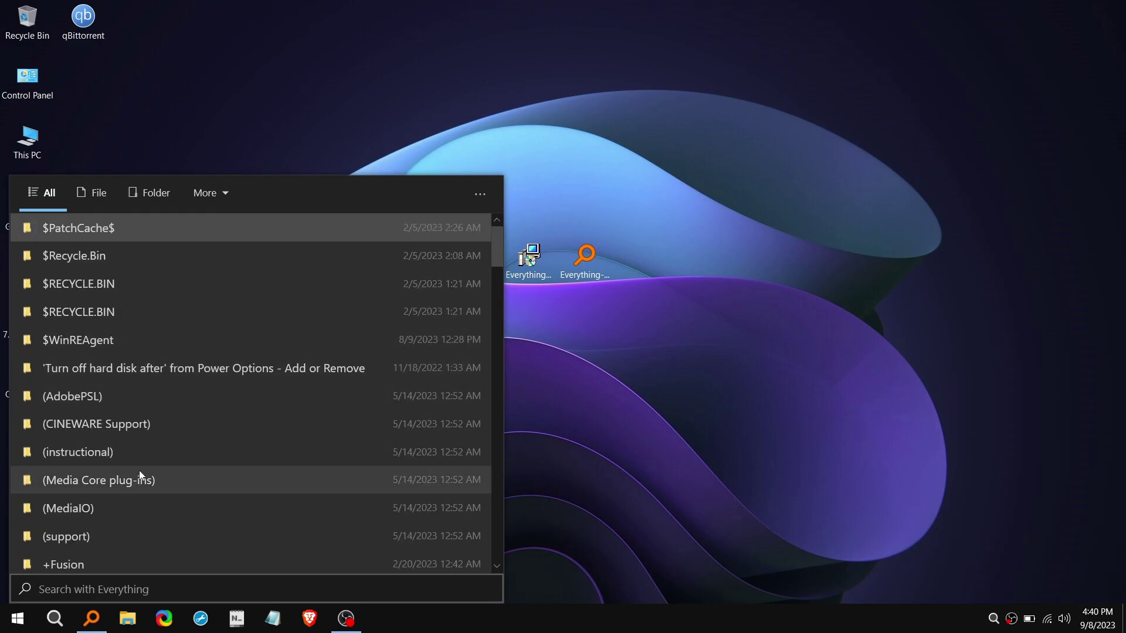
{"action": "key", "text": "ctrl+shift+Escape"}
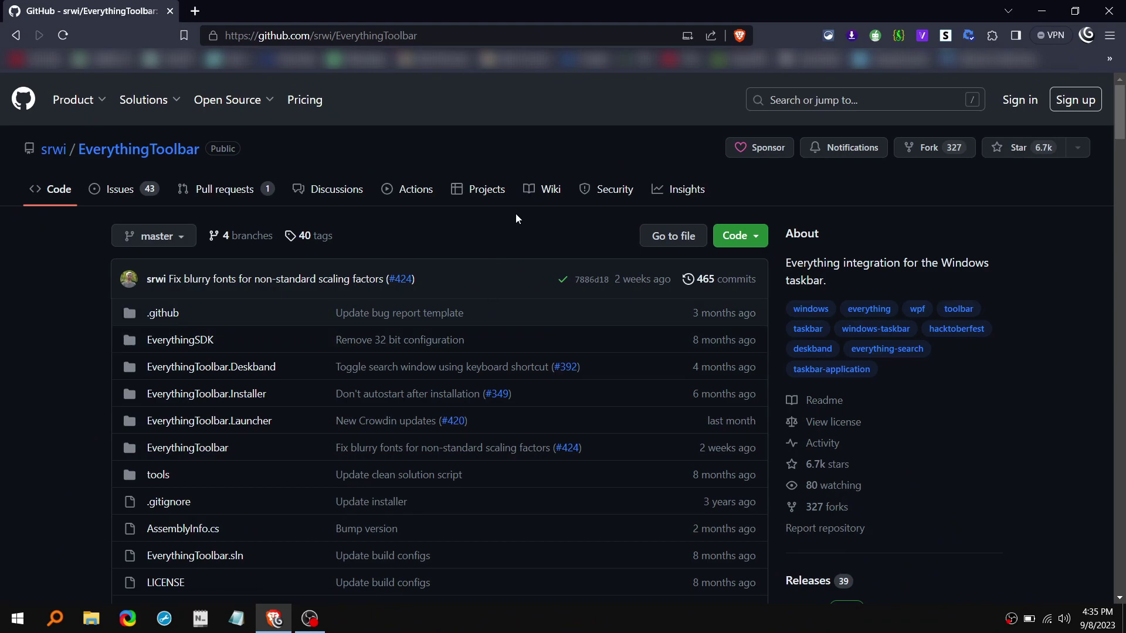
Open the EverythingToolbar 1.2.0 GitHub release and run the downloaded EverythingToolbar-1.2.0.msi
{"action": "scroll", "coordinate": [563, 170], "scroll_direction": "down", "scroll_amount": 1}
{"action": "scroll", "coordinate": [565, 220], "scroll_direction": "up", "scroll_amount": 1}
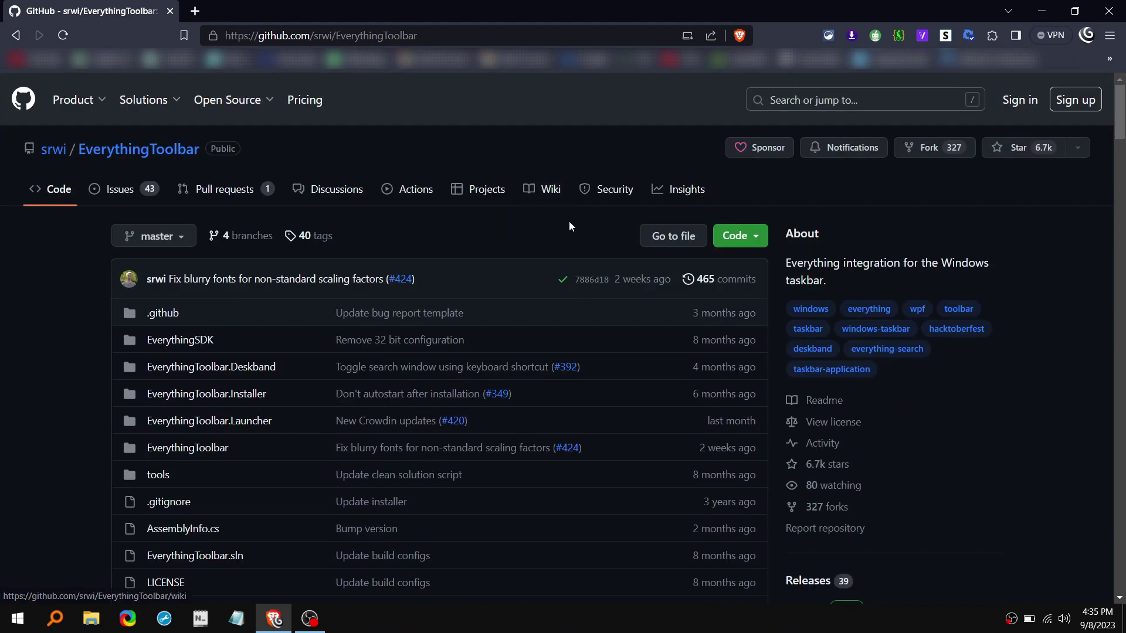
{"action": "scroll", "coordinate": [529, 209], "scroll_direction": "down", "scroll_amount": 1}
{"action": "scroll", "coordinate": [529, 209], "scroll_direction": "down", "scroll_amount": 3}
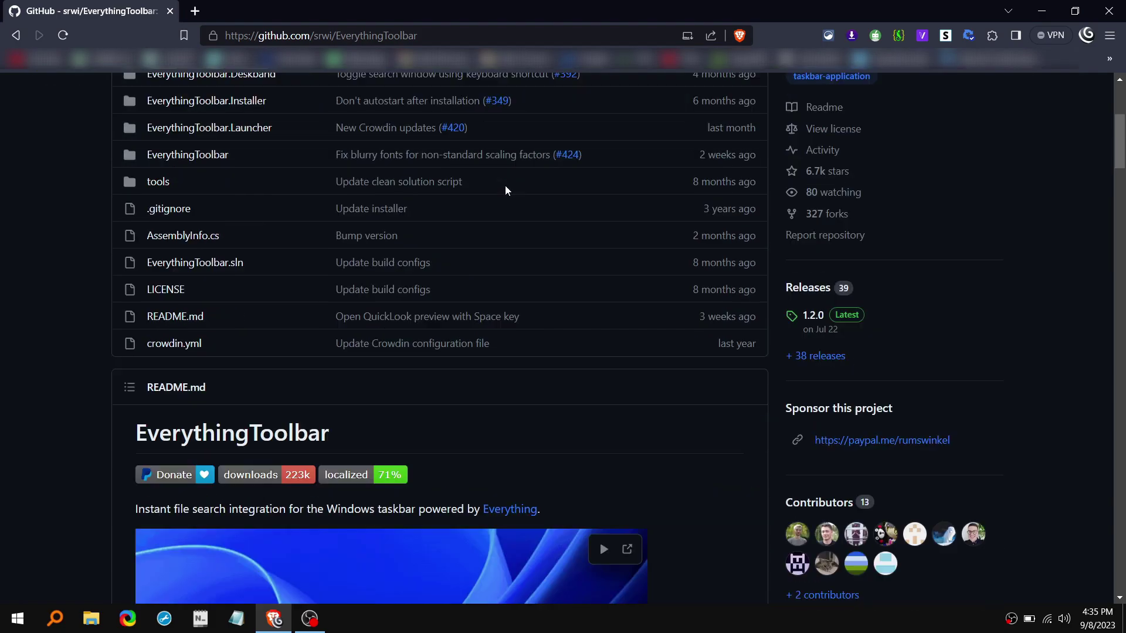
{"action": "left_click", "coordinate": [815, 316]}
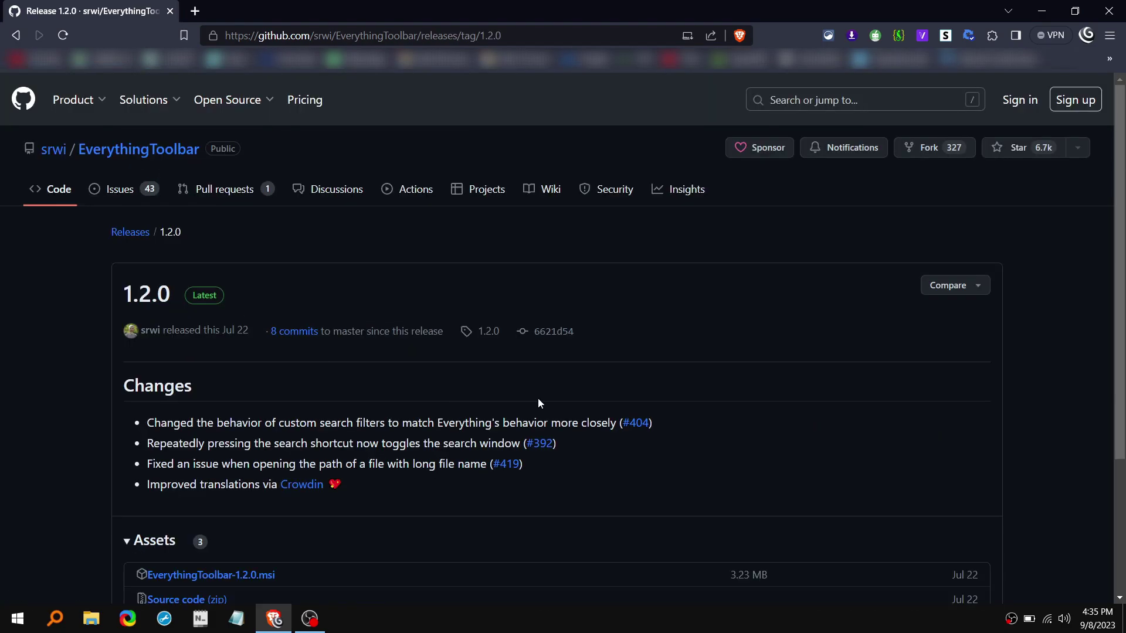
{"action": "scroll", "coordinate": [539, 404], "scroll_direction": "down", "scroll_amount": 2}
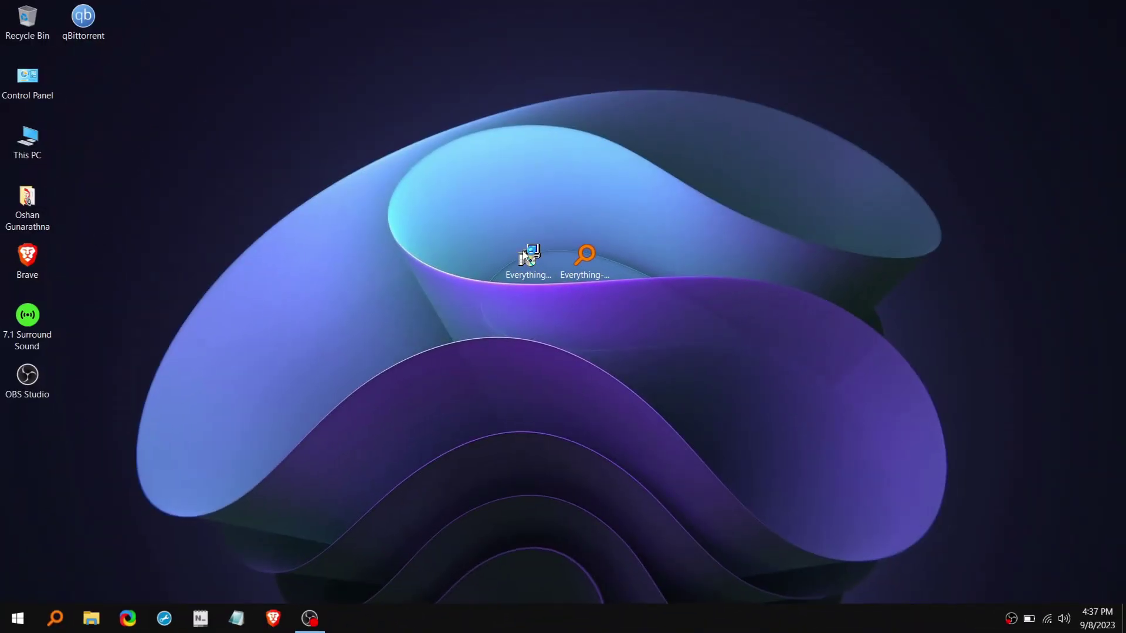
{"action": "double_click", "coordinate": [526, 252]}
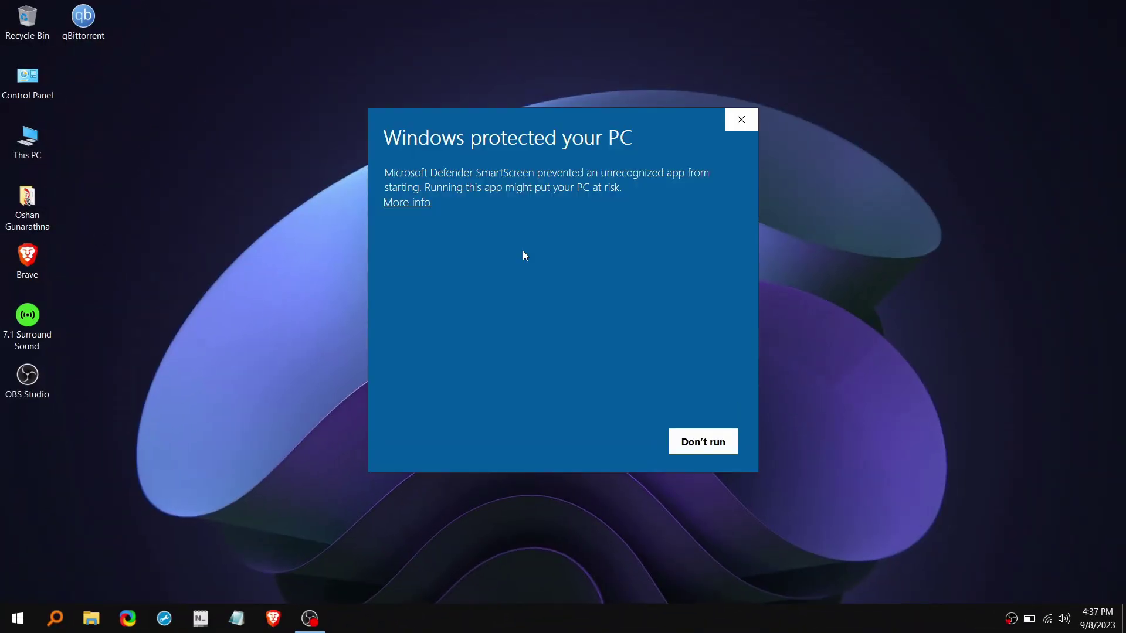
Run the installer past SmartScreen and install to C:\Program Files (x86)\EverythingToolbar\ with defaults
{"action": "left_click", "coordinate": [409, 203]}
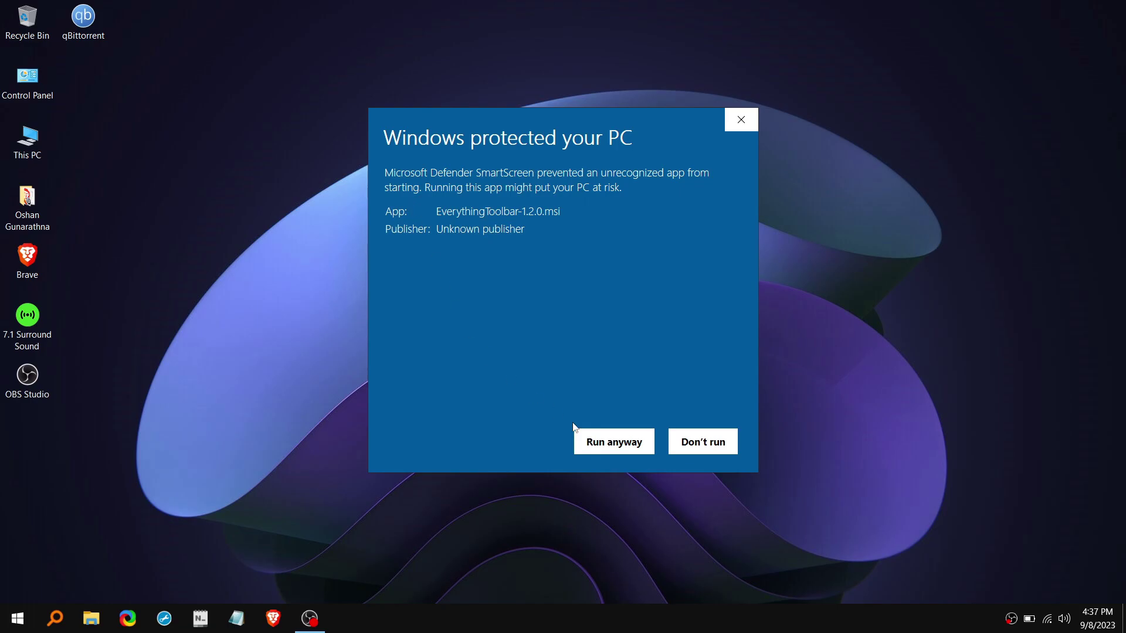
{"action": "left_click", "coordinate": [615, 440]}
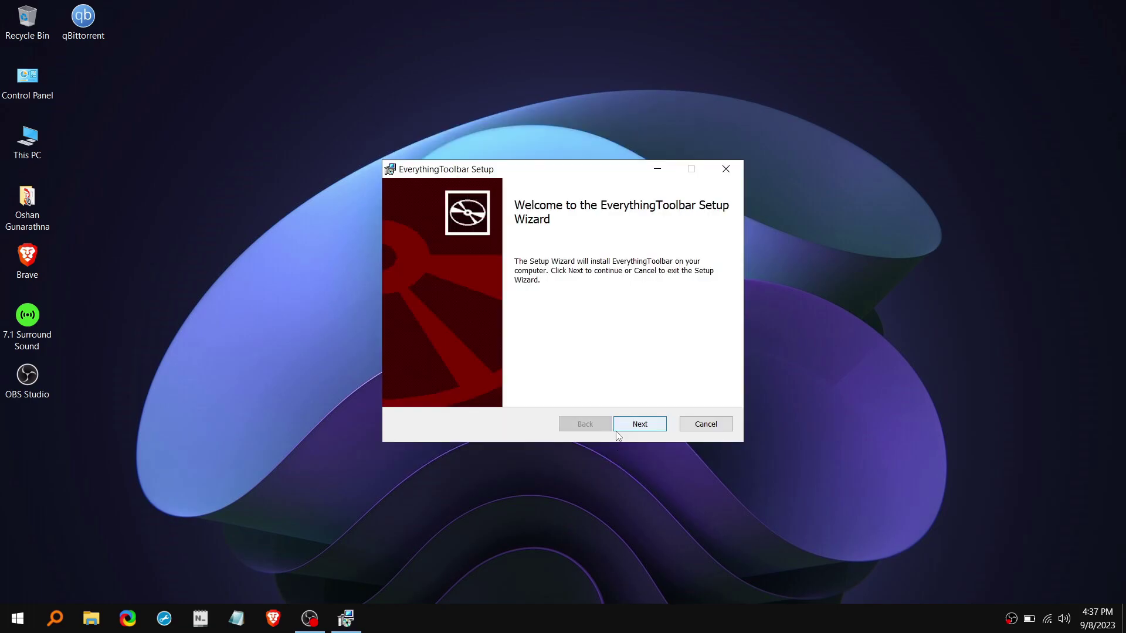
{"action": "left_click", "coordinate": [648, 432]}
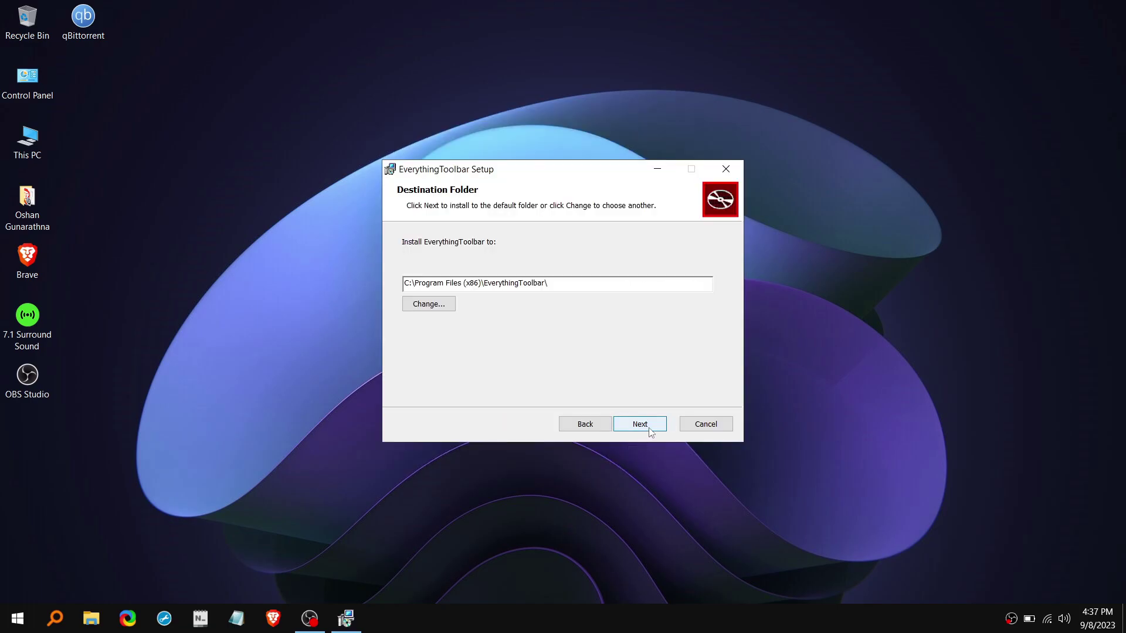
{"action": "left_click", "coordinate": [650, 431]}
{"action": "left_click", "coordinate": [651, 431]}
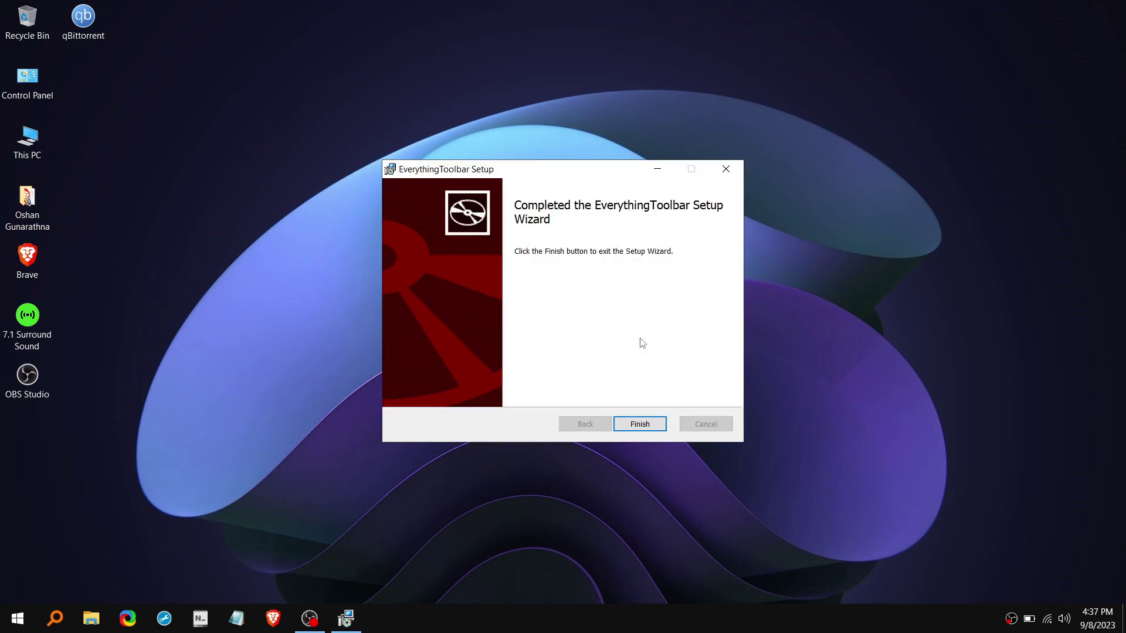
{"action": "left_click", "coordinate": [640, 424]}
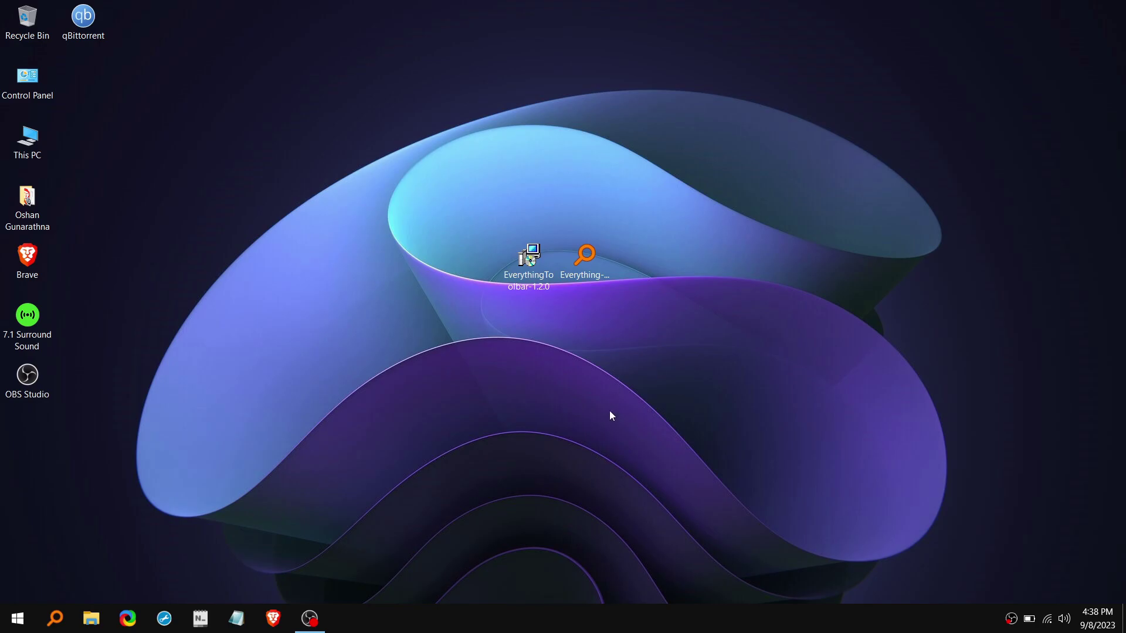
Search Everything for 'everythingtoo' and launch EverythingToolbar.Launcher.exe
{"action": "left_click", "coordinate": [55, 618]}
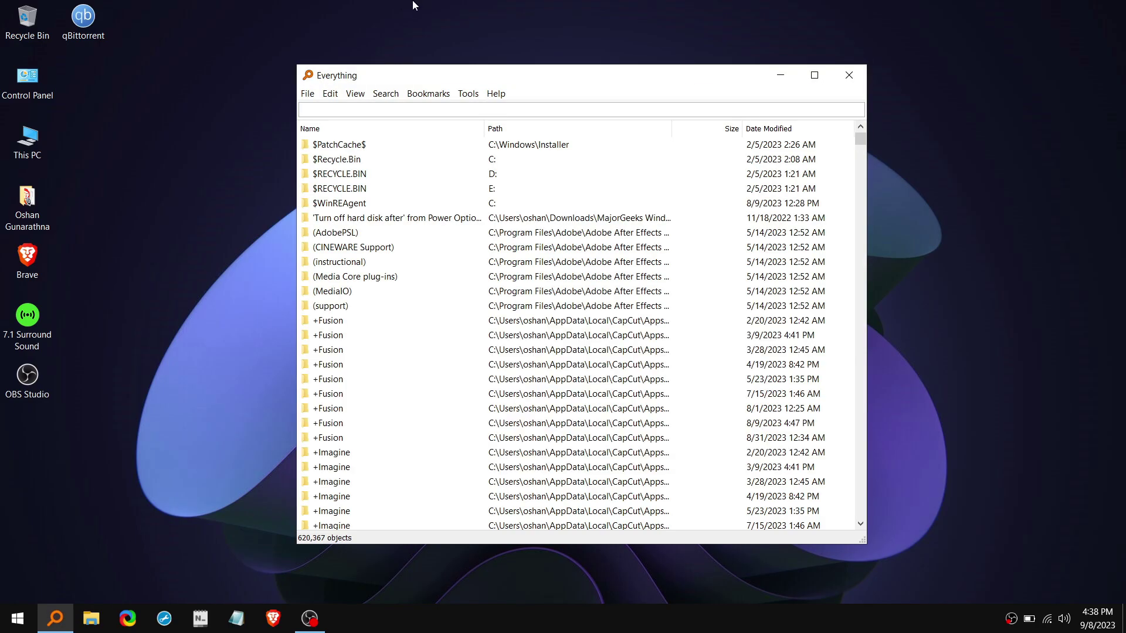
{"action": "type", "text": "everythingtoo"}
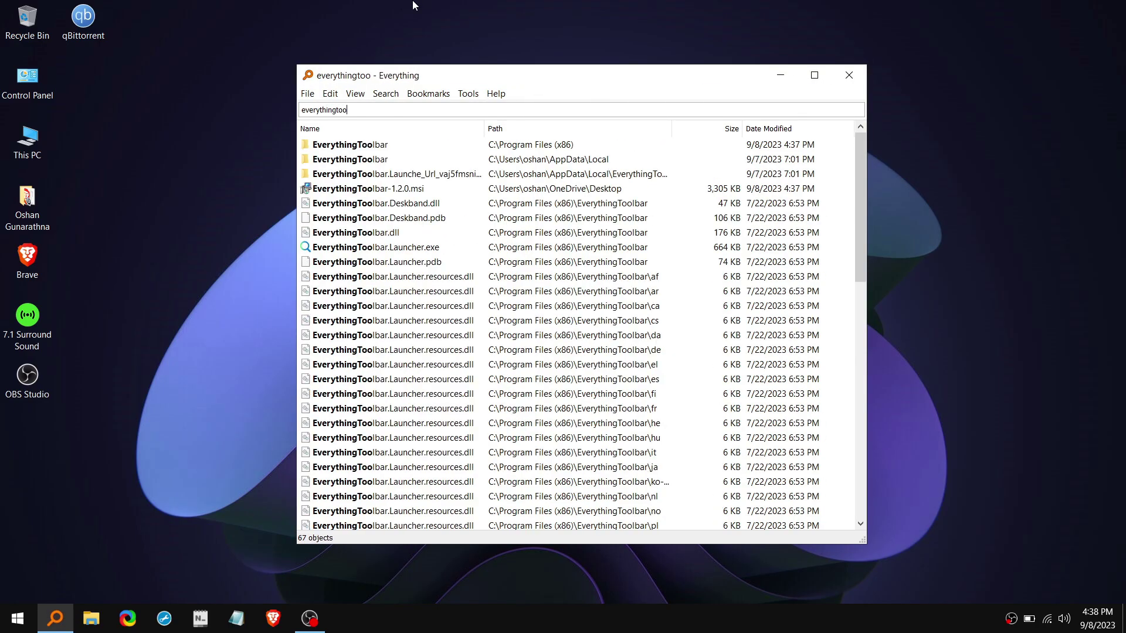
{"action": "left_click", "coordinate": [353, 249]}
{"action": "double_click", "coordinate": [369, 249]}
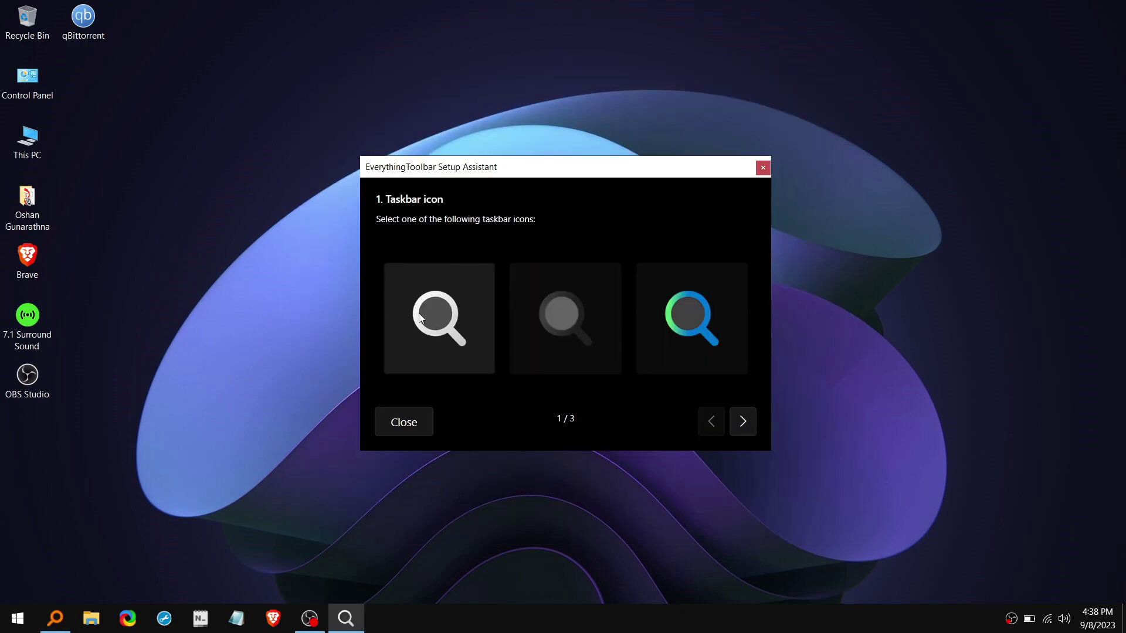
Choose the white magnifier icon, pin EverythingToolbar to the taskbar, and enable autostart
{"action": "left_click", "coordinate": [552, 312]}
{"action": "left_click", "coordinate": [443, 334]}
{"action": "left_click", "coordinate": [743, 423]}
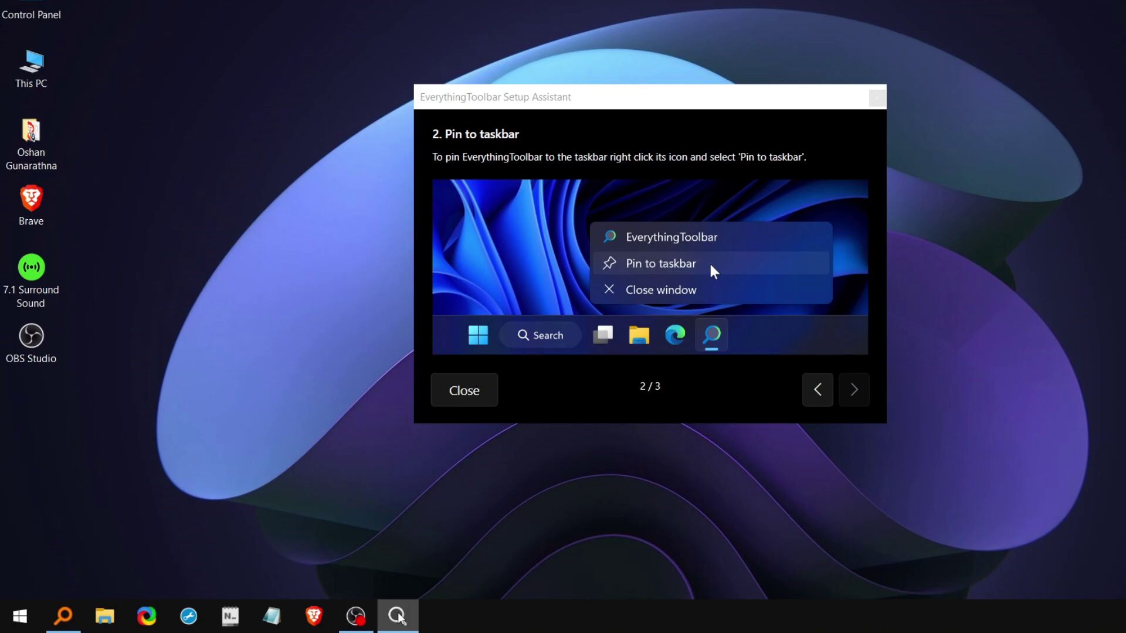
{"action": "right_click", "coordinate": [346, 618]}
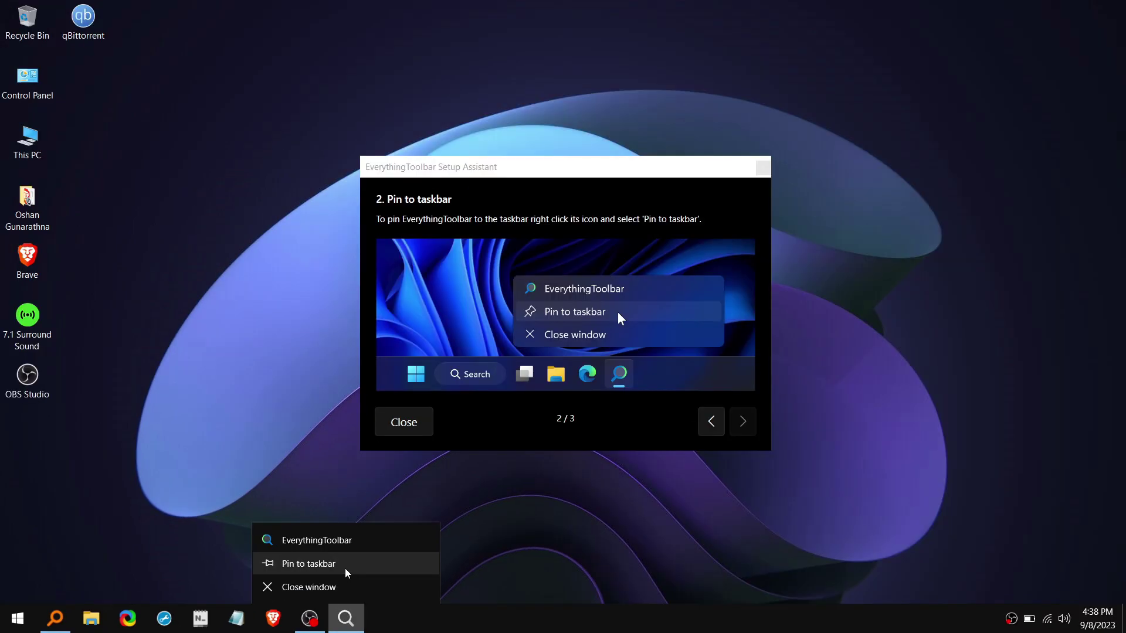
{"action": "left_click", "coordinate": [399, 561]}
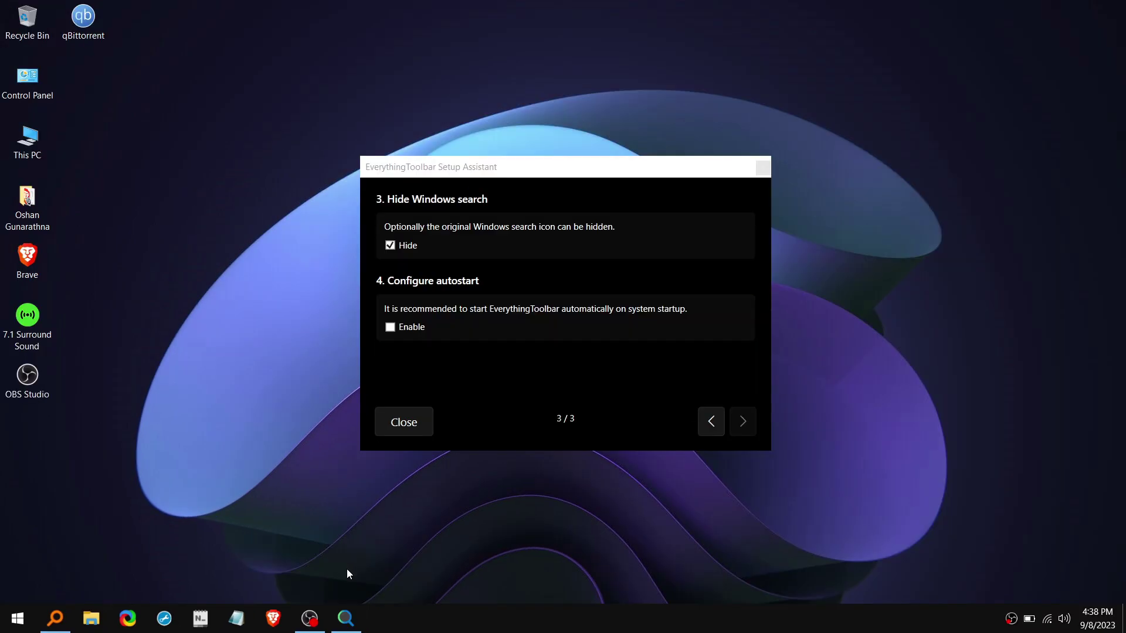
{"action": "left_click", "coordinate": [412, 328]}
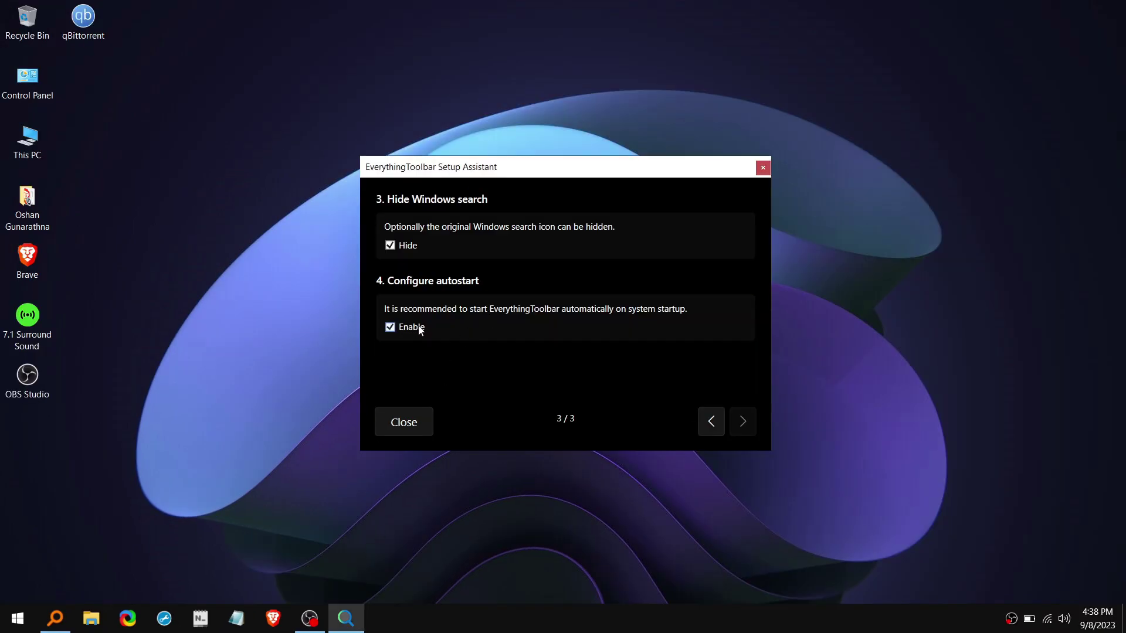
{"action": "left_click", "coordinate": [399, 421]}
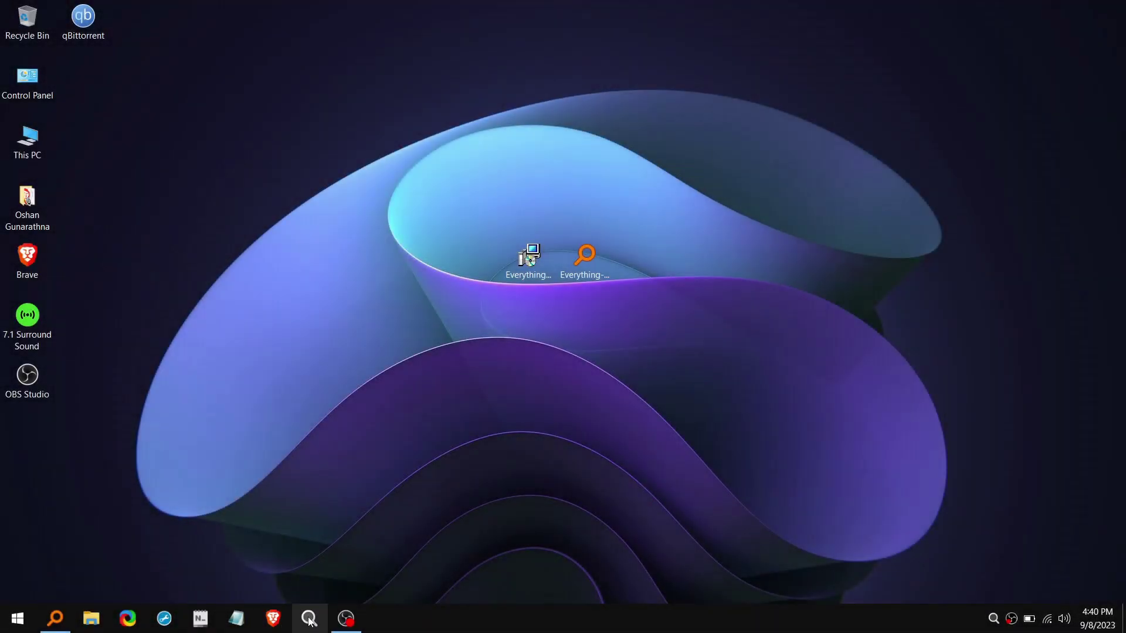
Open the pinned EverythingToolbar search panel and scroll through the listed folders
{"action": "left_click", "coordinate": [57, 618]}
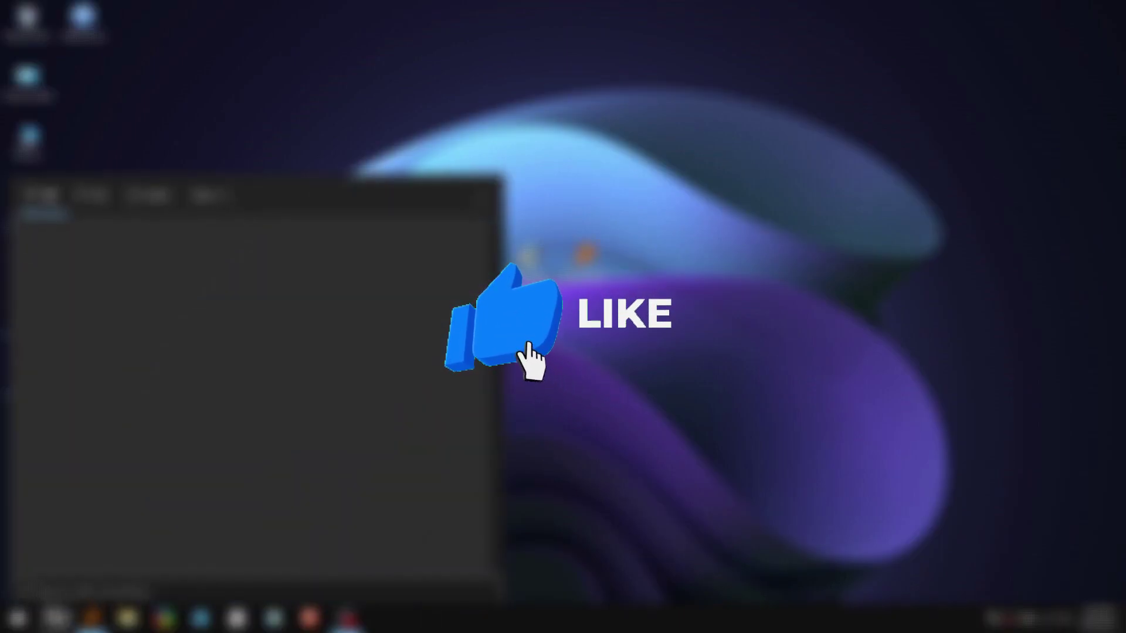
{"action": "scroll", "coordinate": [350, 363], "scroll_direction": "down", "scroll_amount": 5}
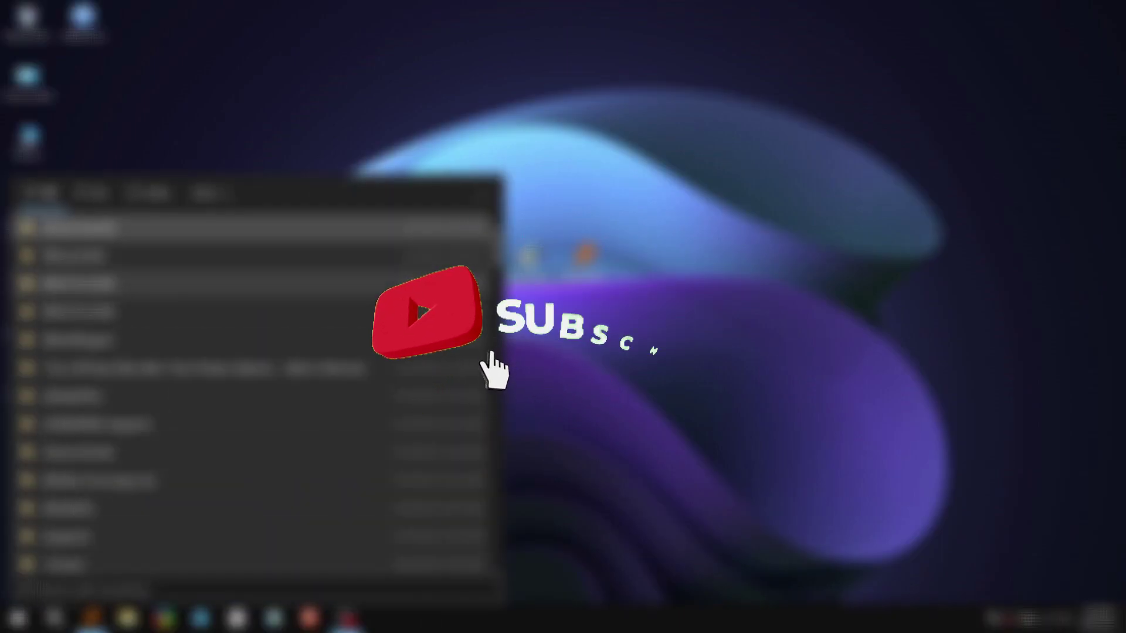
{"action": "scroll", "coordinate": [293, 387], "scroll_direction": "down", "scroll_amount": 3}
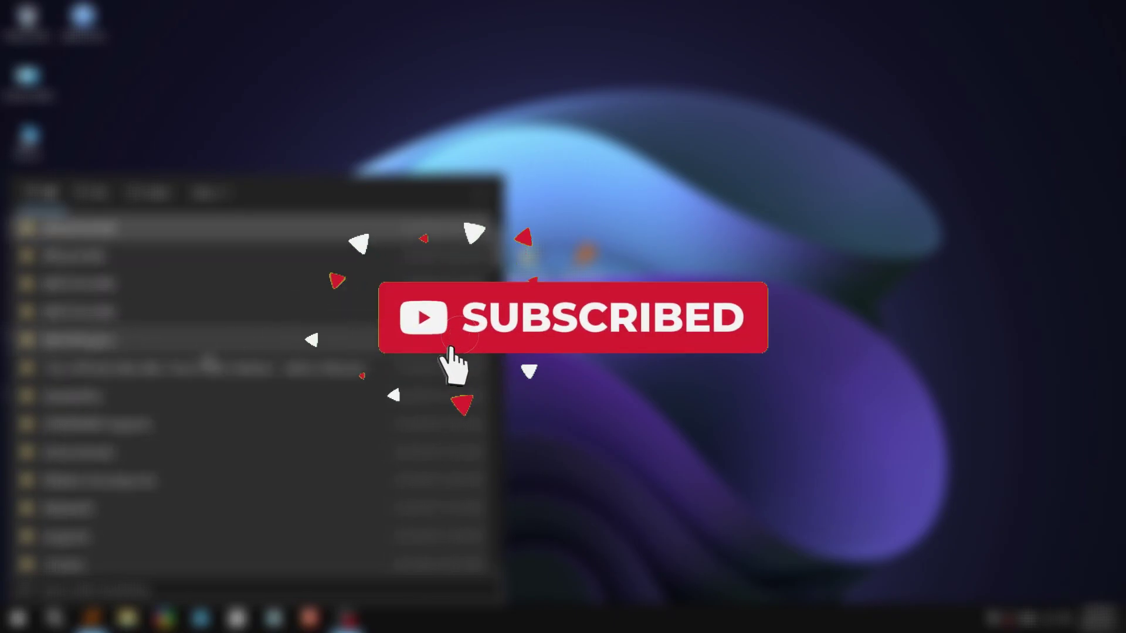
{"action": "scroll", "coordinate": [243, 408], "scroll_direction": "down", "scroll_amount": 3}
{"action": "scroll", "coordinate": [243, 408], "scroll_direction": "up", "scroll_amount": 3}
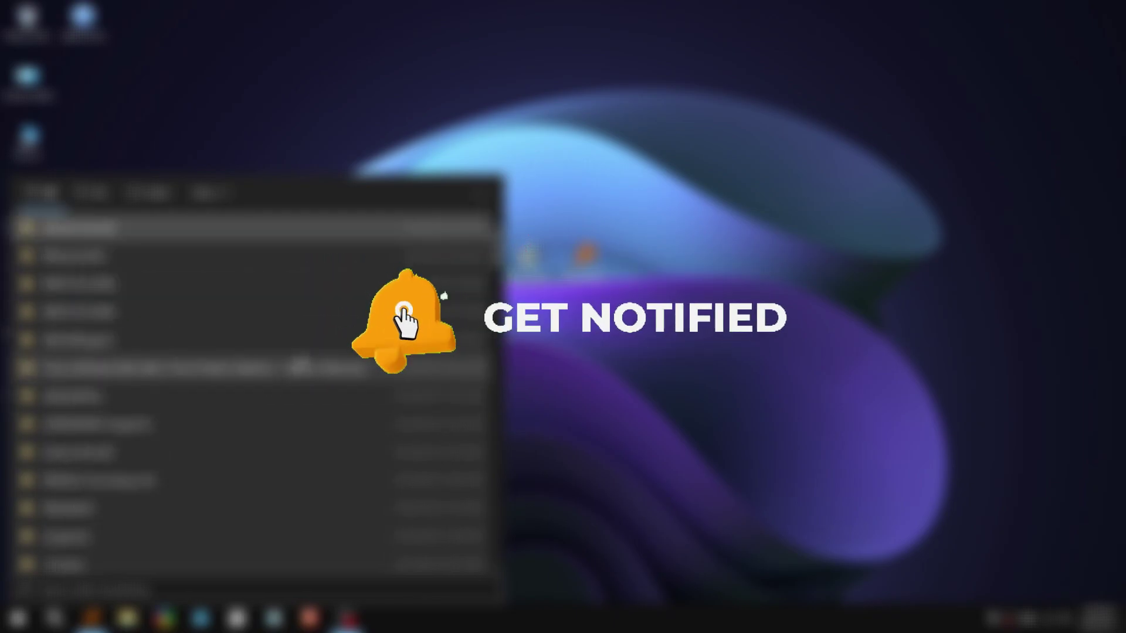